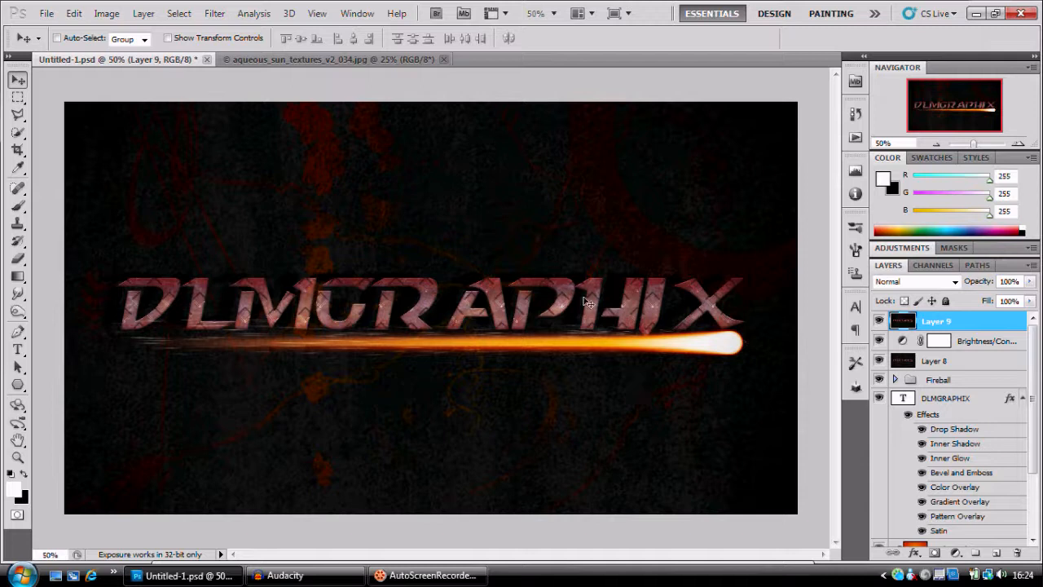
Step: Create a new 1920 x 1080 px document at 72 pixels/inch in RGB Color with a white background
left_click(47, 13)
left_click(47, 30)
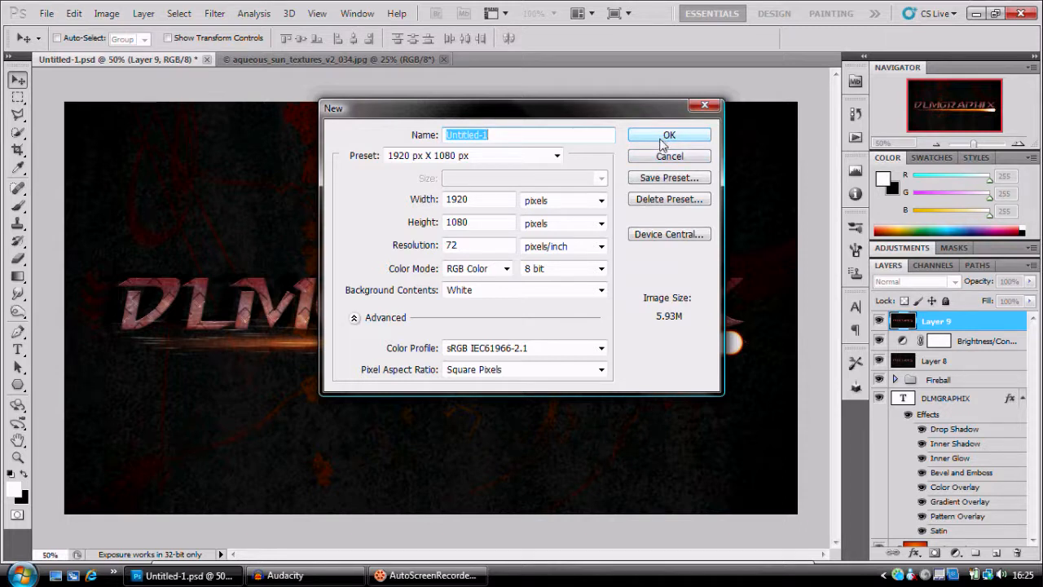
left_click(661, 139)
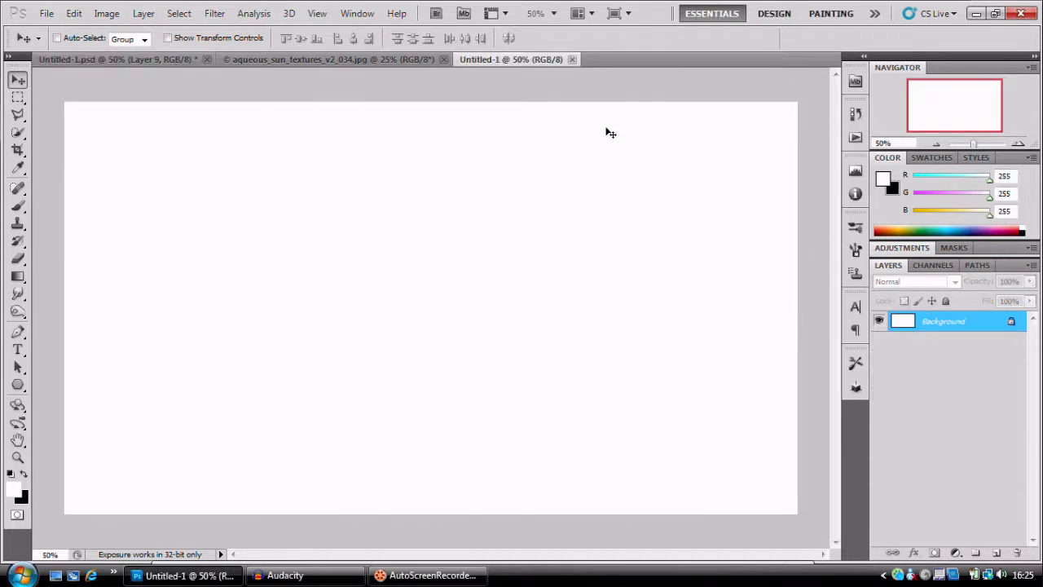
Step: Fill the whole canvas with a near-black foreground color, RGB 12, 12, 12 (0c0c0c), using the Paint Bucket tool
left_click(22, 472)
left_click(13, 489)
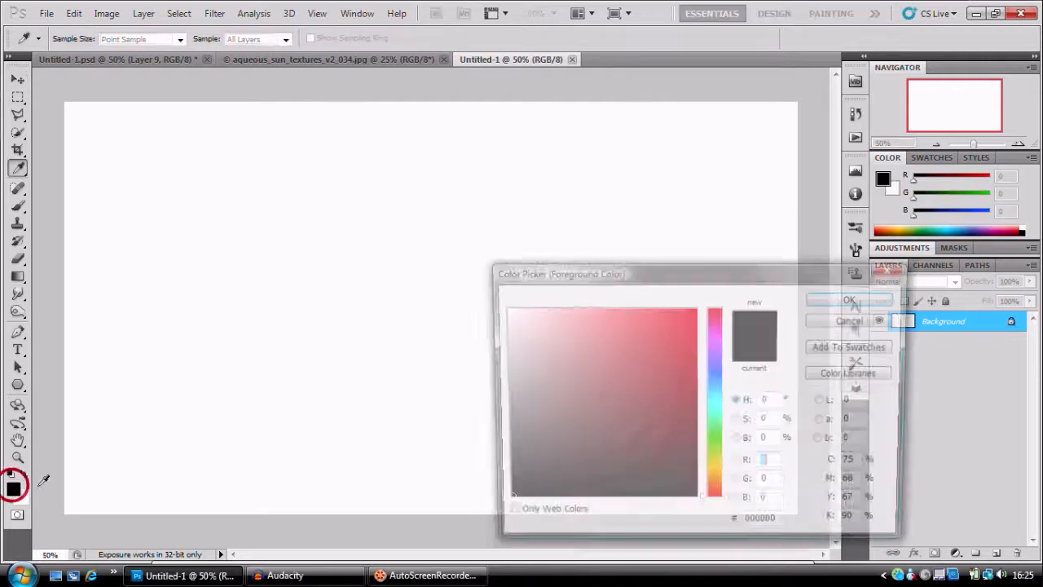
left_click(504, 494)
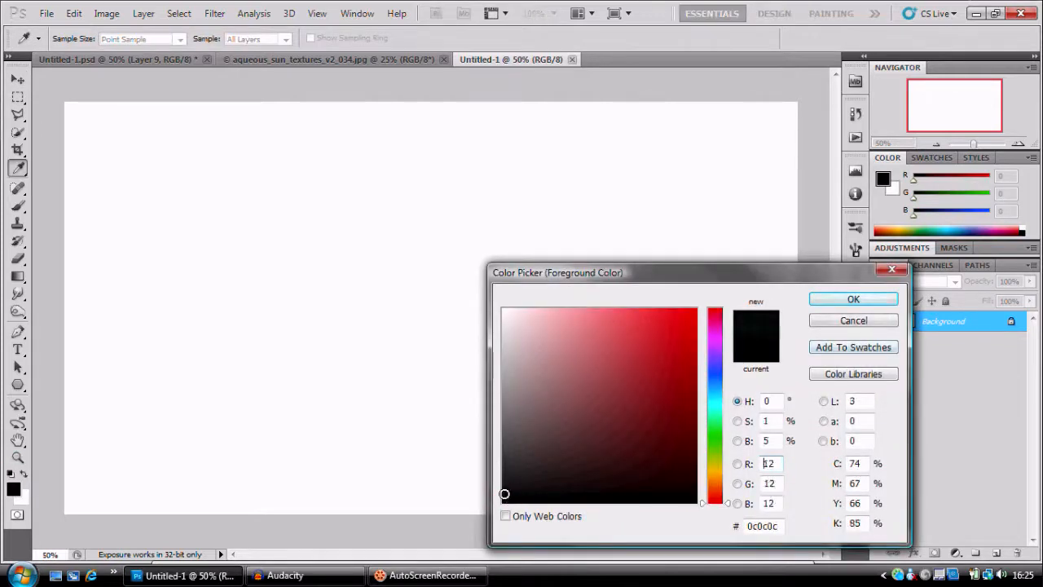
left_click_drag(505, 494, 506, 493)
left_click(852, 301)
key("v")
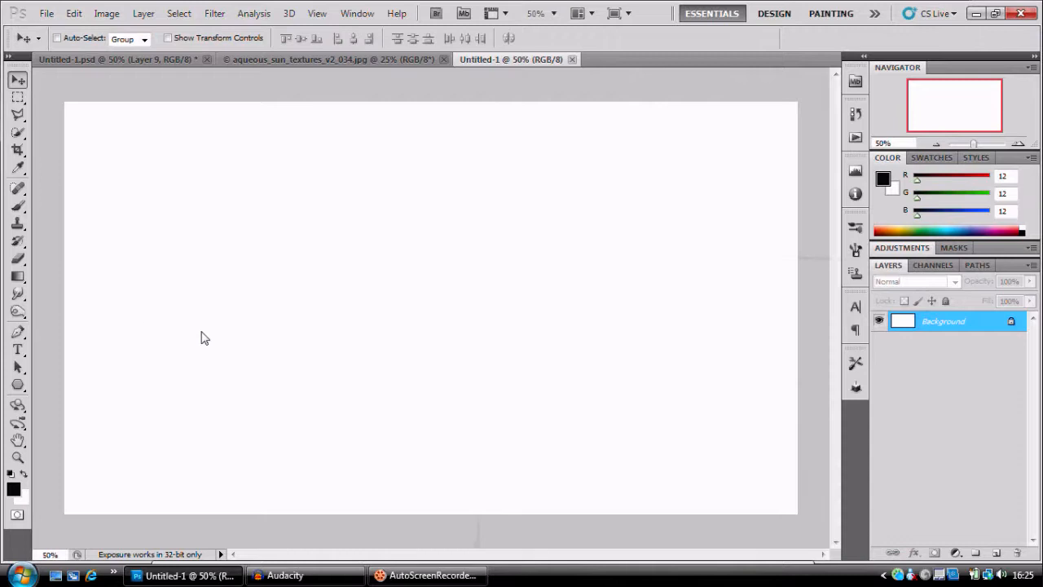
left_click_drag(18, 275, 61, 292)
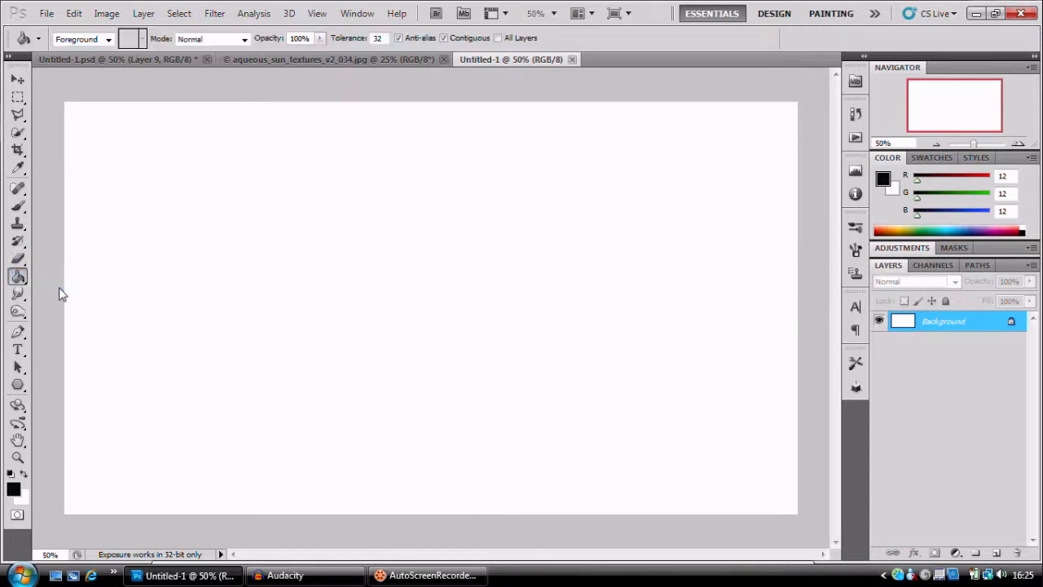
left_click(411, 307)
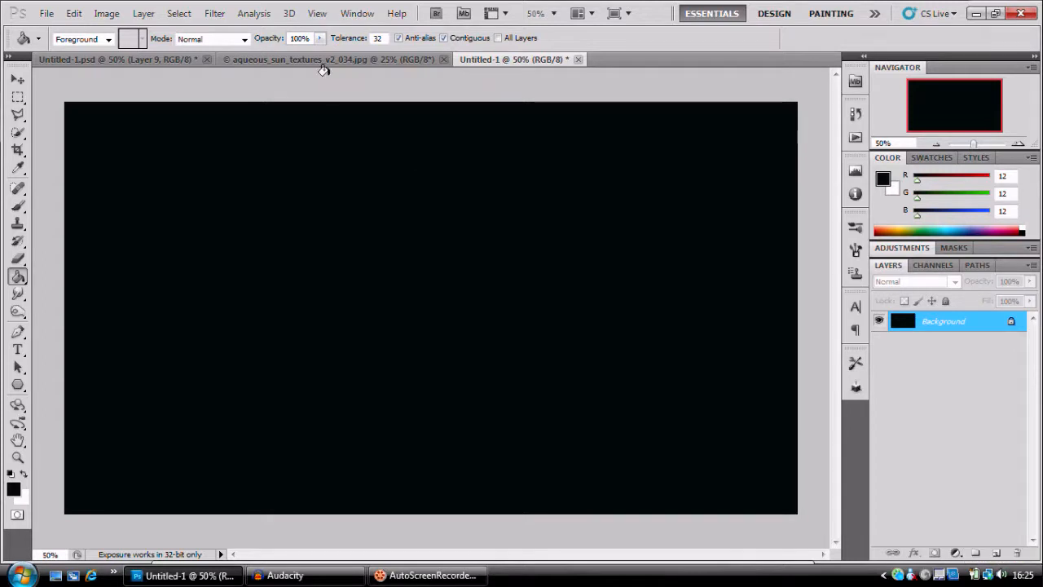
Step: Bring the aqueous_sun_textures_v2_034.jpg image into the new document as a layer and position it to cover the canvas
left_click(17, 80)
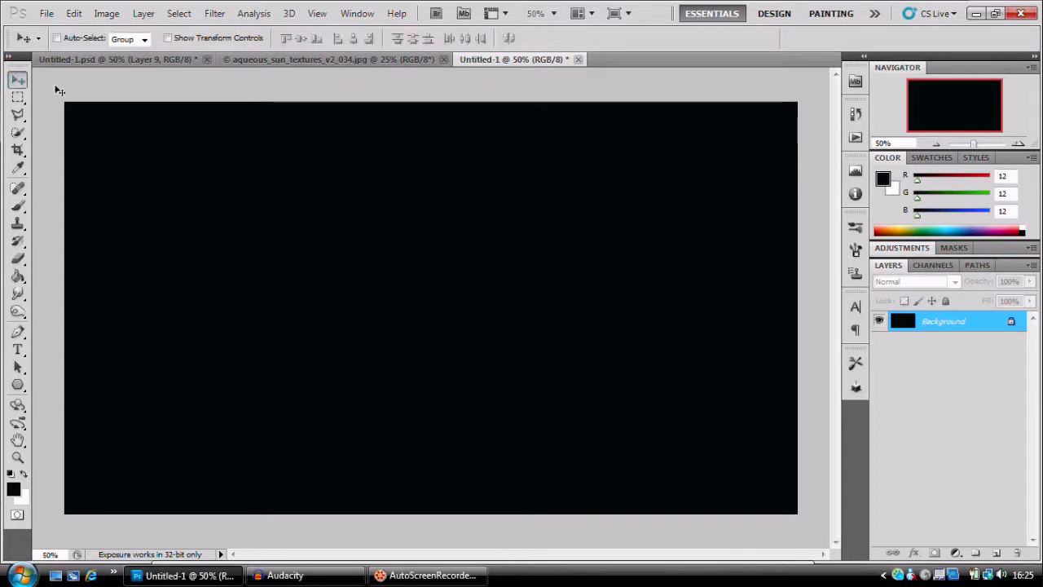
left_click(334, 60)
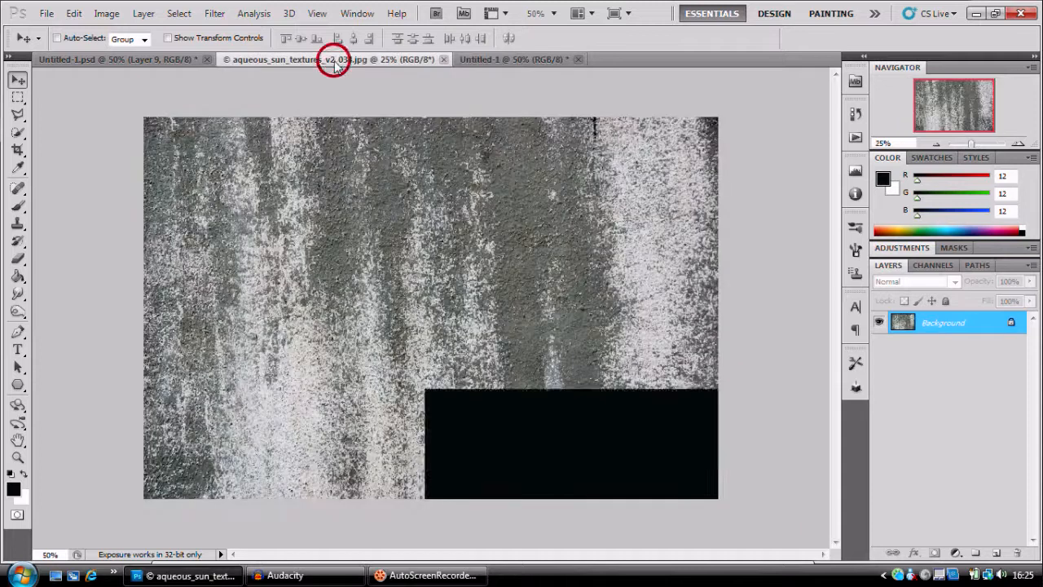
left_click(375, 325)
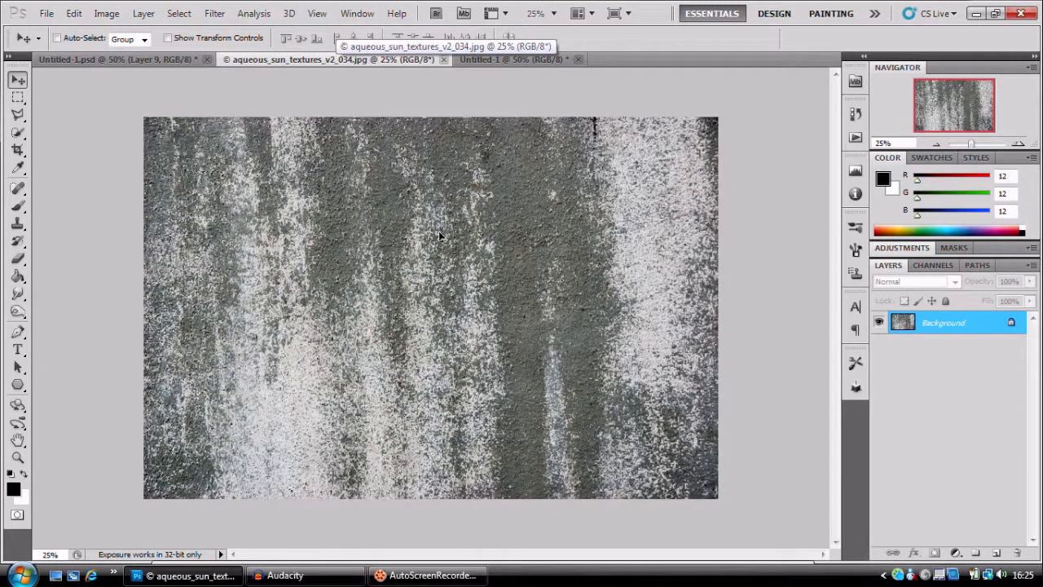
left_click(522, 61)
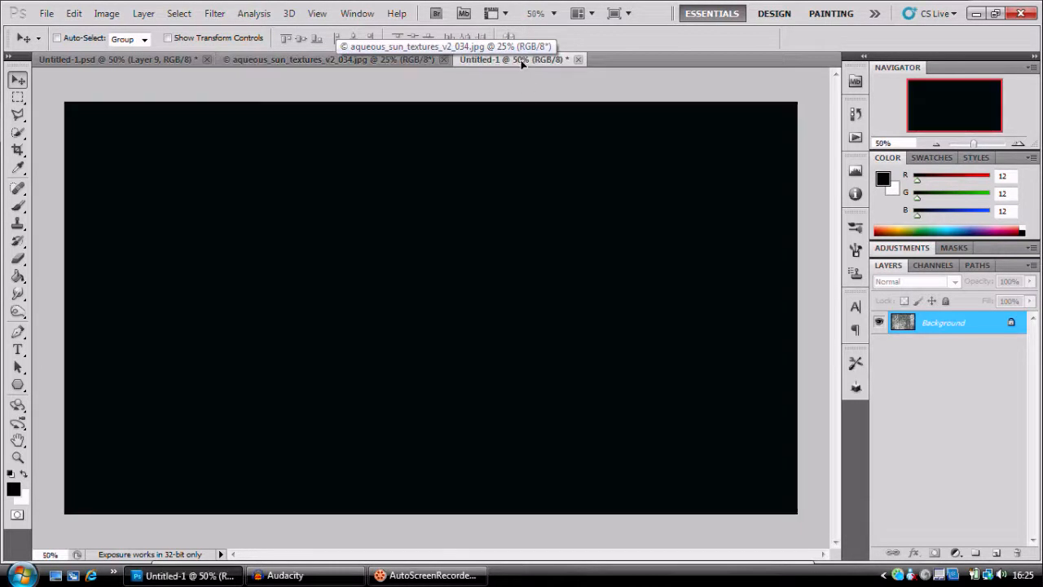
left_click(464, 227)
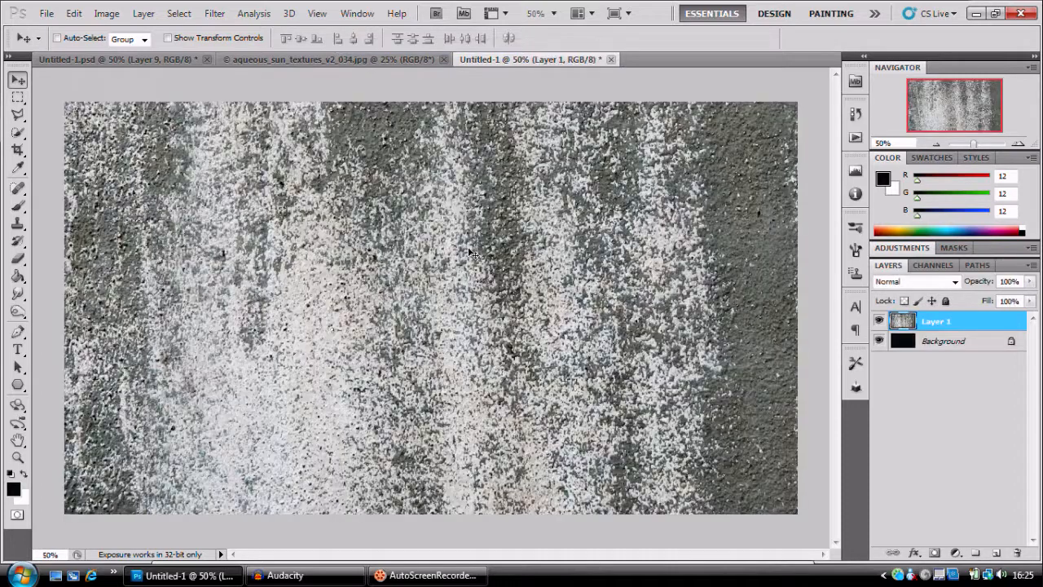
mouse_move(469, 249)
left_mouse_down()
mouse_move(461, 306)
mouse_move(467, 272)
left_mouse_up()
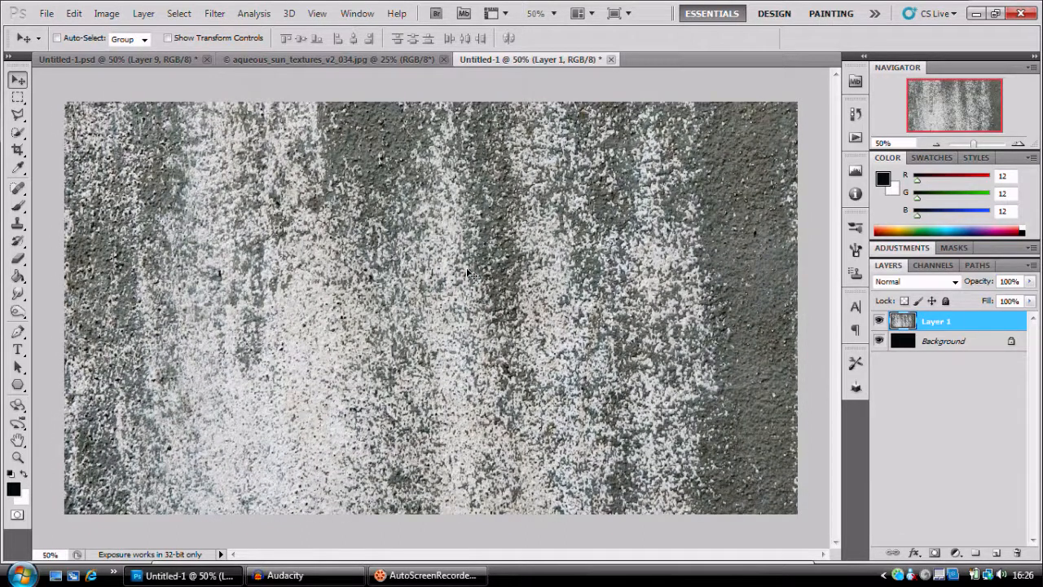
Step: Set the blend mode of the concrete texture layer to Multiply
left_click(955, 281)
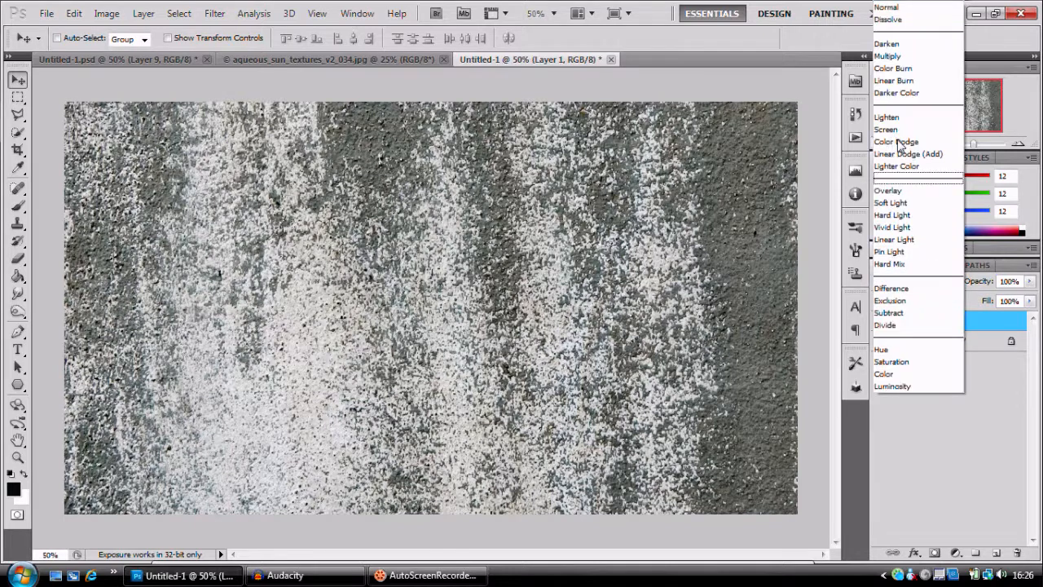
left_click(882, 8)
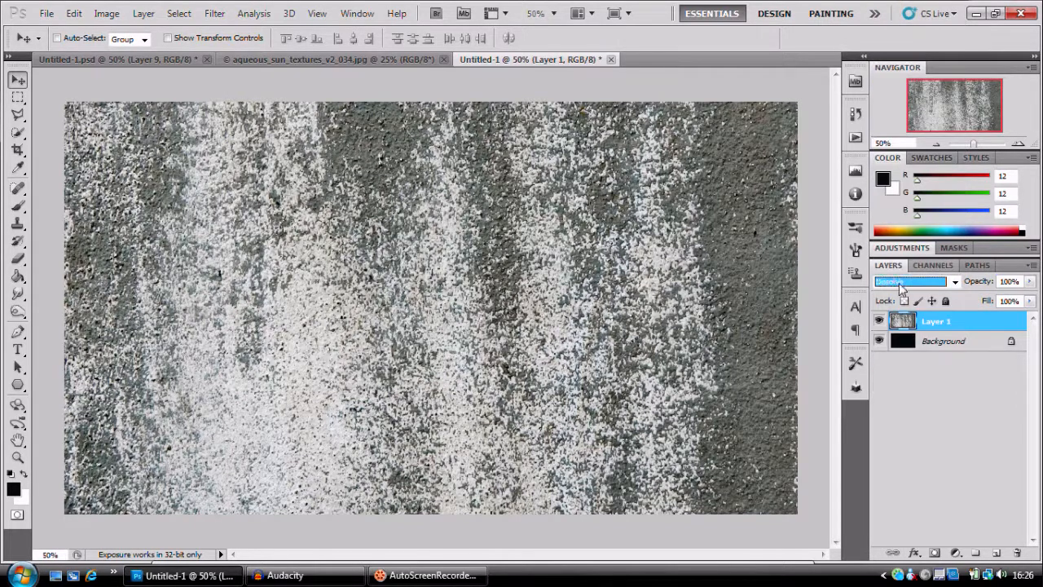
scroll(900, 287, "down", 3)
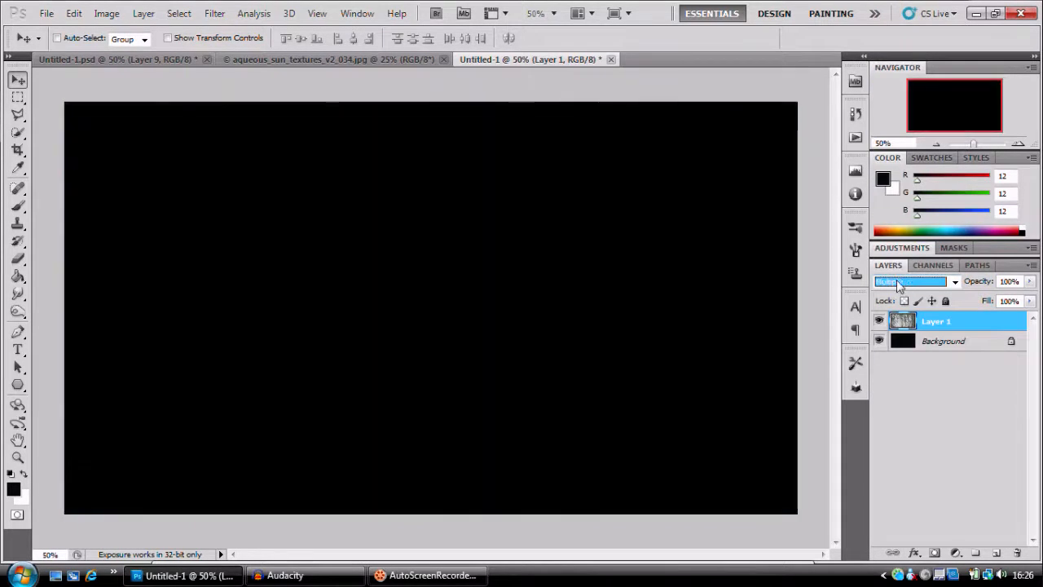
scroll(899, 284, "up", 1)
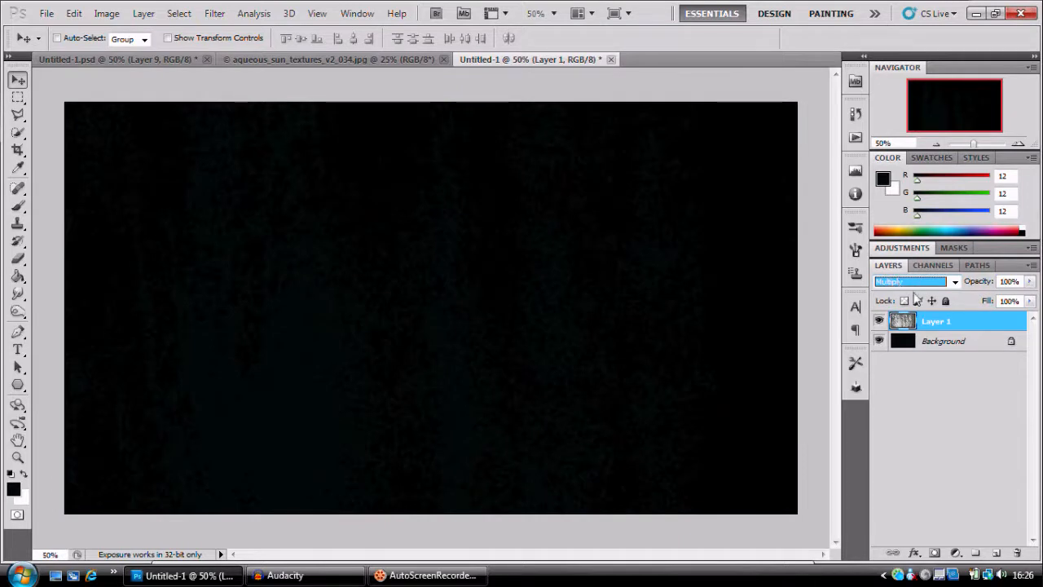
left_click(982, 371)
left_click(941, 324)
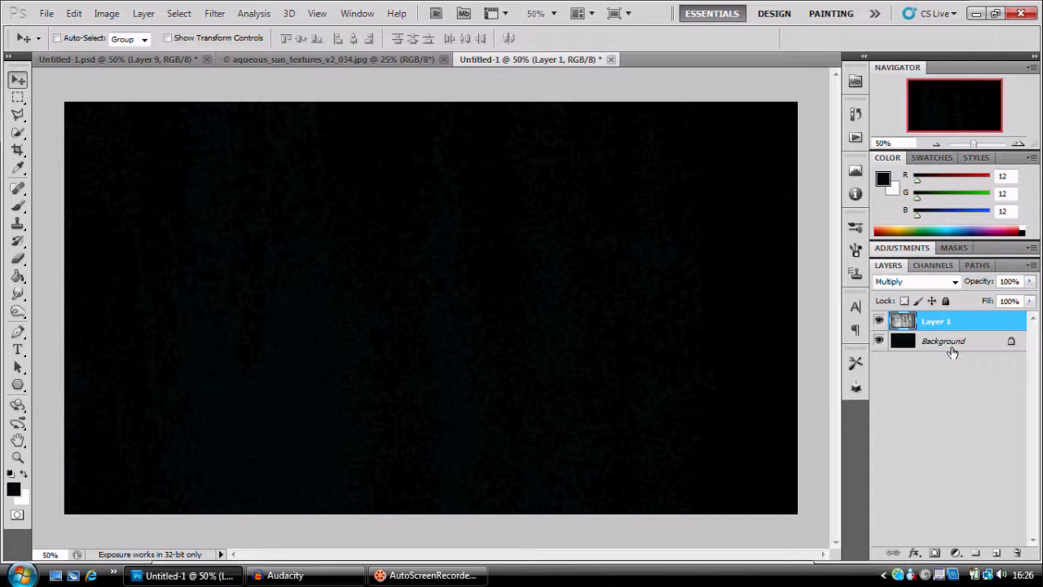
Step: Add an empty layer on top and rename the concrete image layer as Texture
left_click(995, 554)
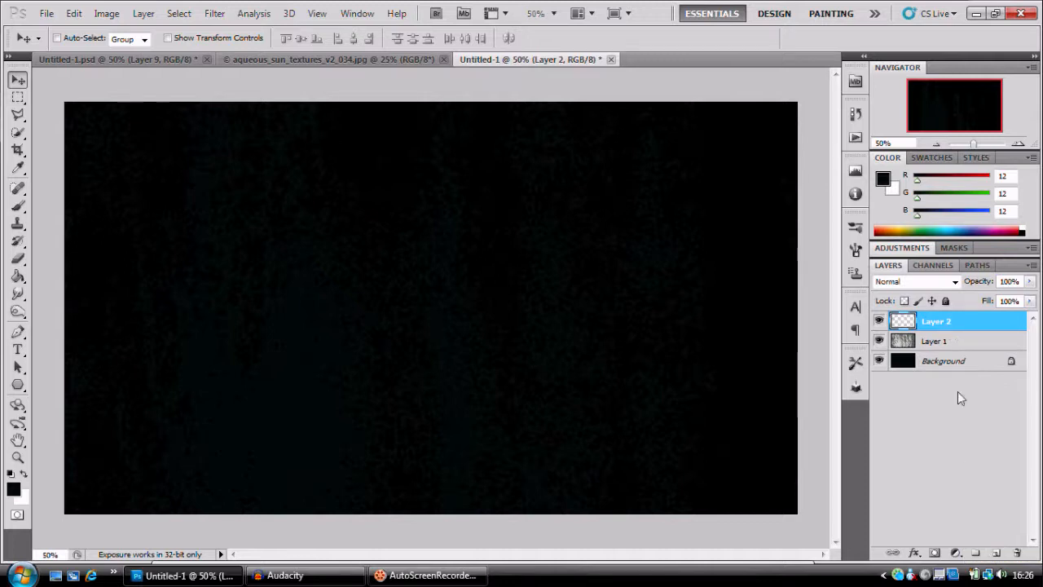
left_click(935, 342)
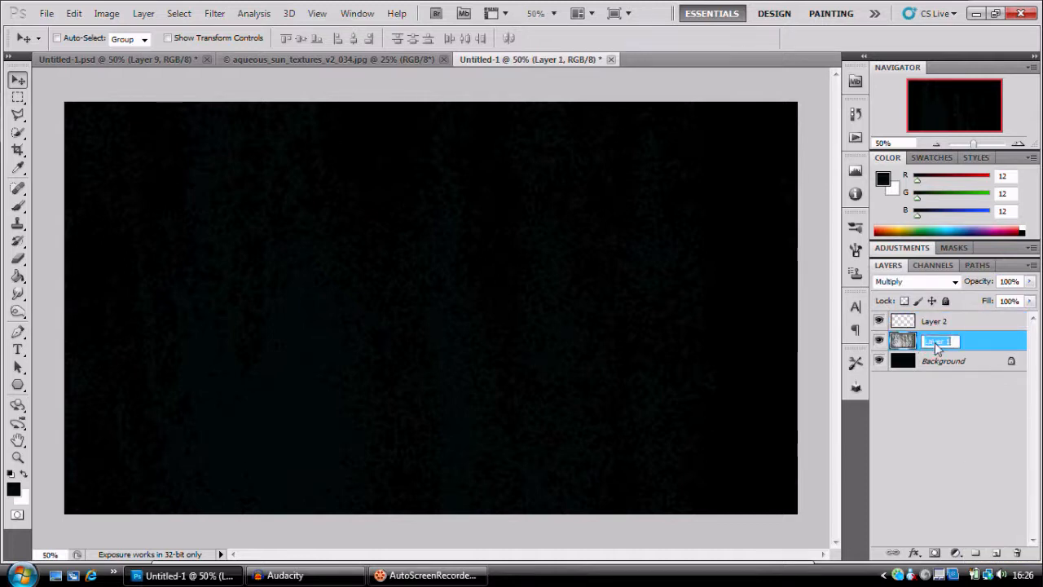
type("Texture")
left_click(982, 342)
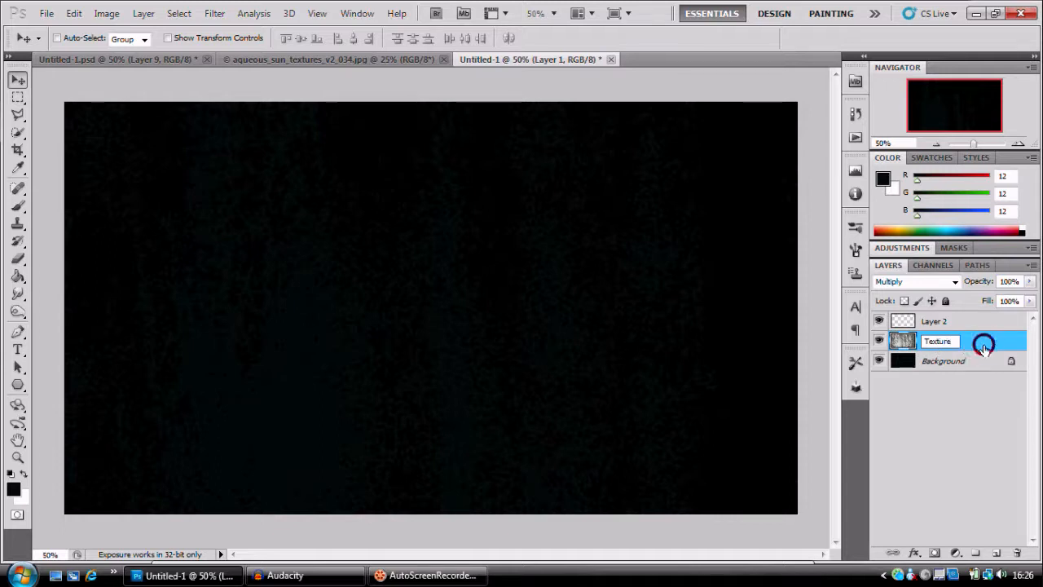
left_click(937, 322)
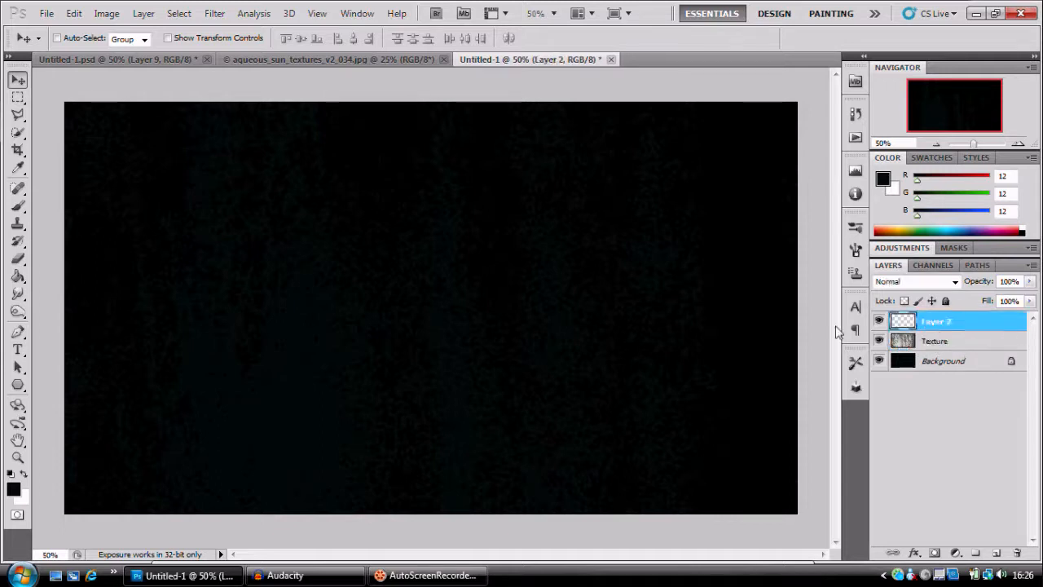
left_click(17, 349)
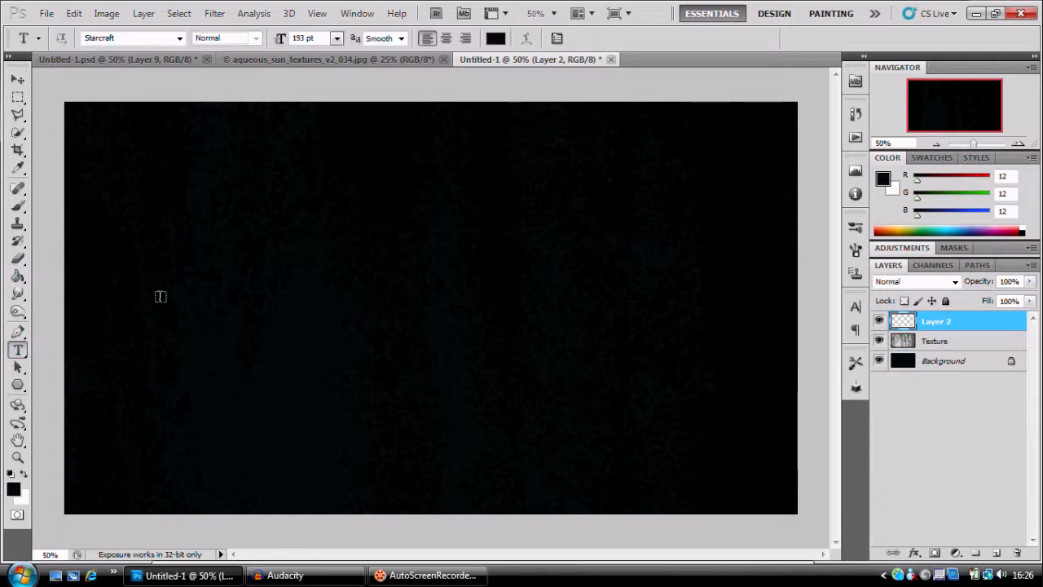
left_click(123, 321)
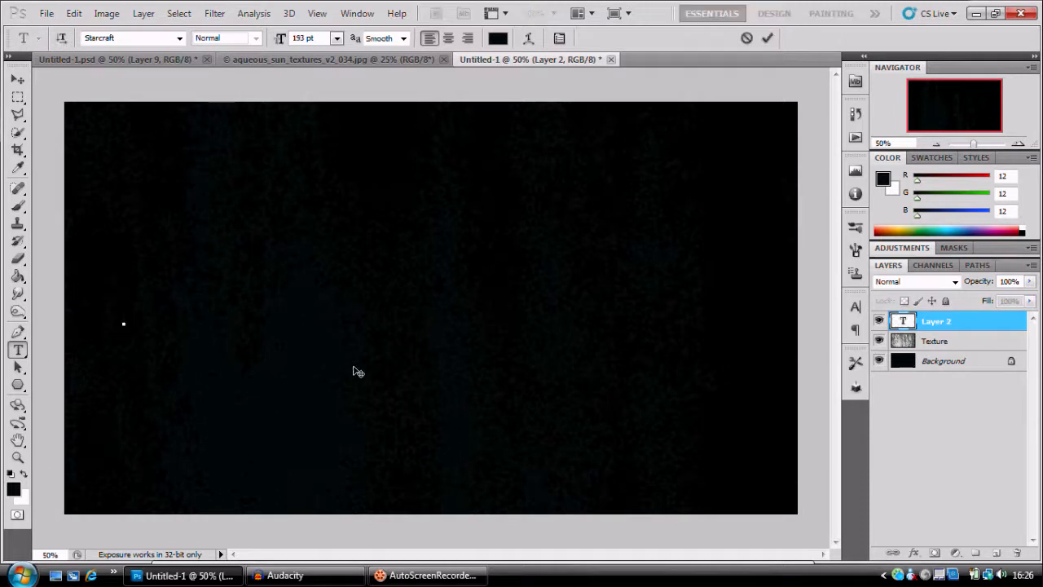
type("Tex")
key("BackSpace")
key("BackSpace")
key("BackSpace")
type("T")
left_click(498, 38)
left_click_drag(549, 375, 491, 266)
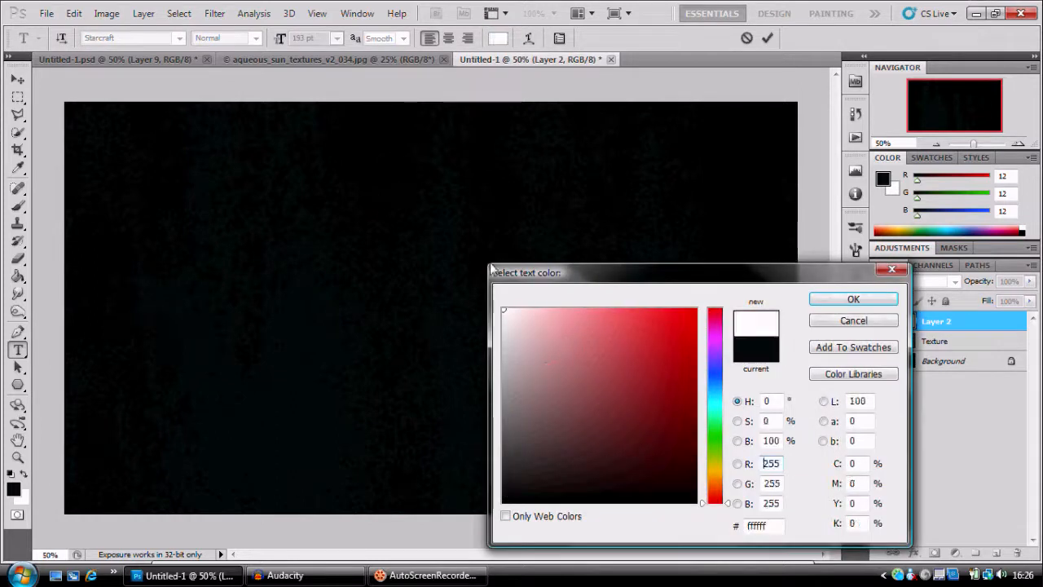
left_click(840, 300)
key("BackSpace")
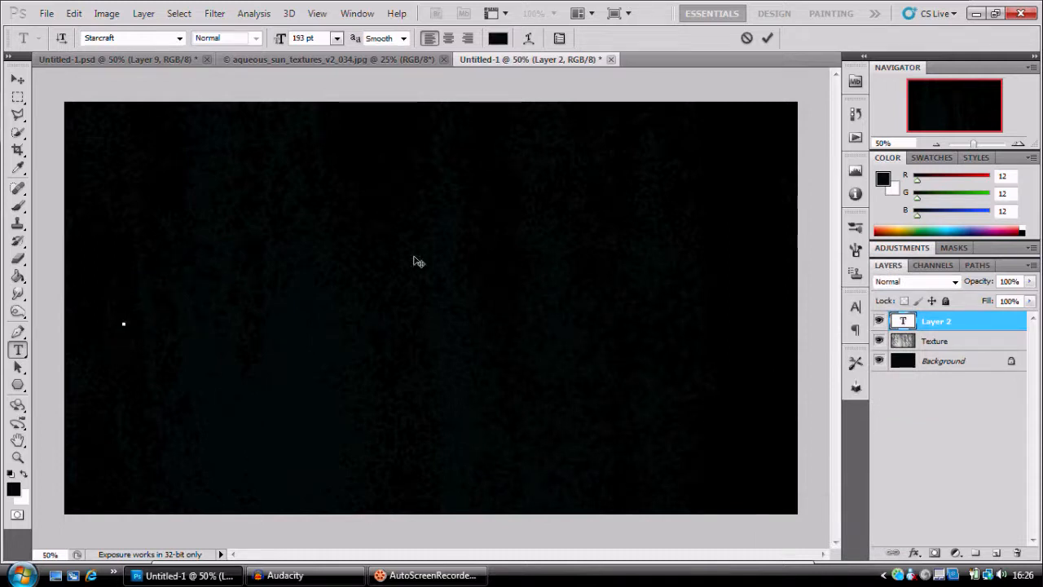
left_click(957, 320)
key("h")
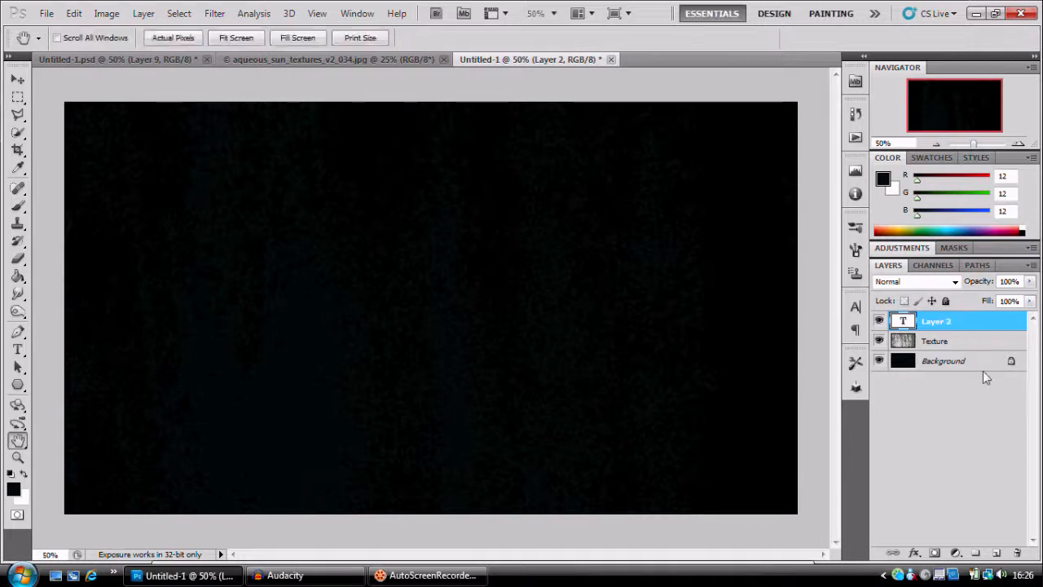
left_click(662, 194)
left_click_drag(953, 319, 1017, 552)
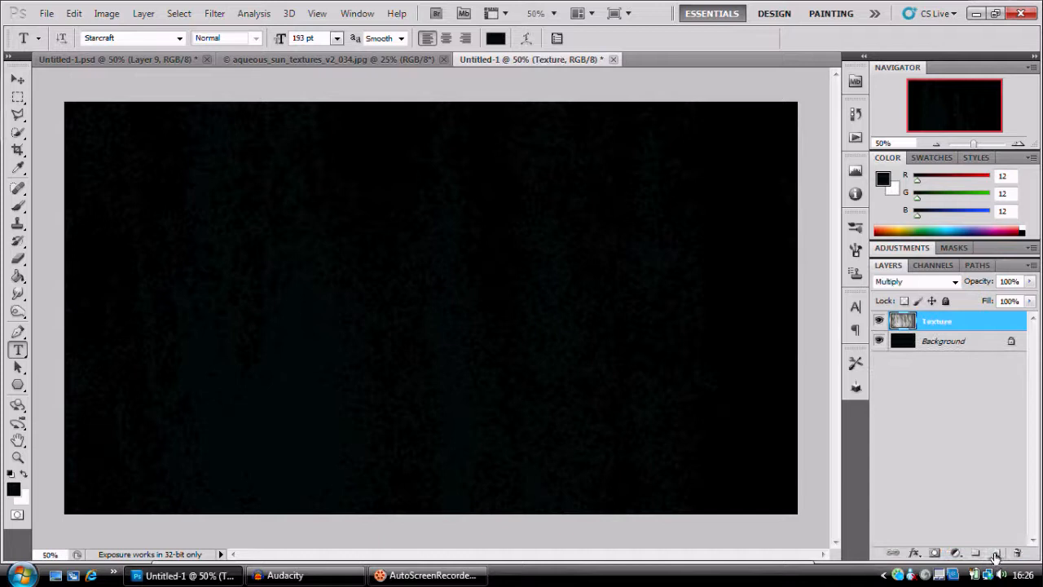
Step: Add a new layer above Texture and write the title "Dlmgraphix" across the canvas in white Starcraft at 193 pt
left_click(994, 554)
key("x")
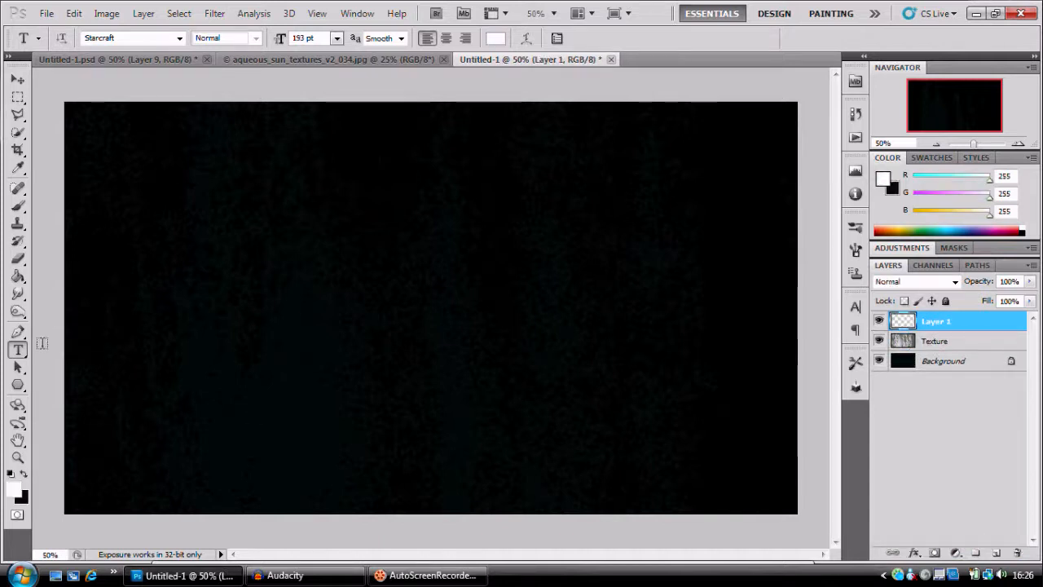
left_click(135, 314)
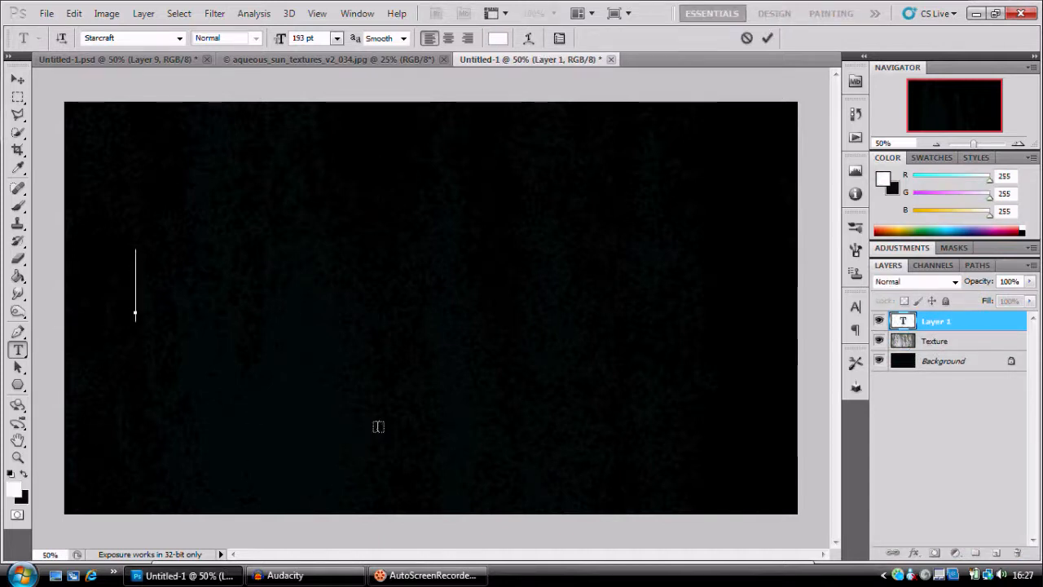
type("DLM")
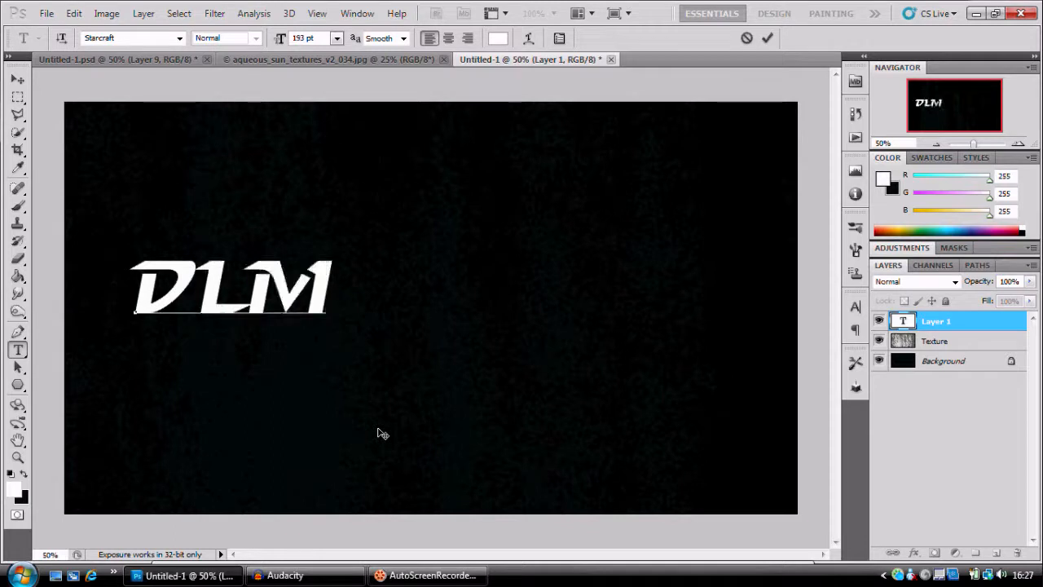
type("CRAP")
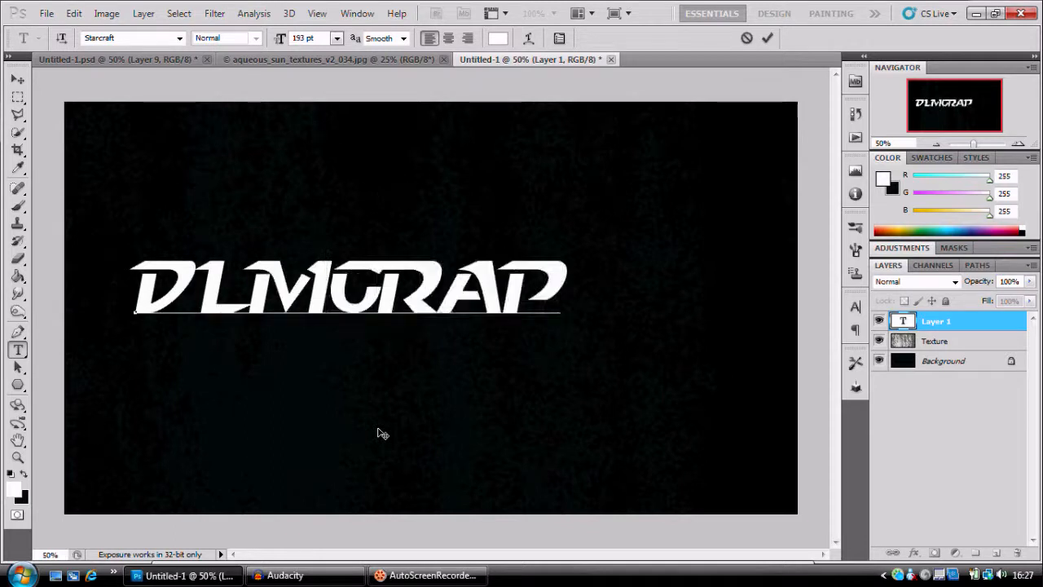
type("HIX")
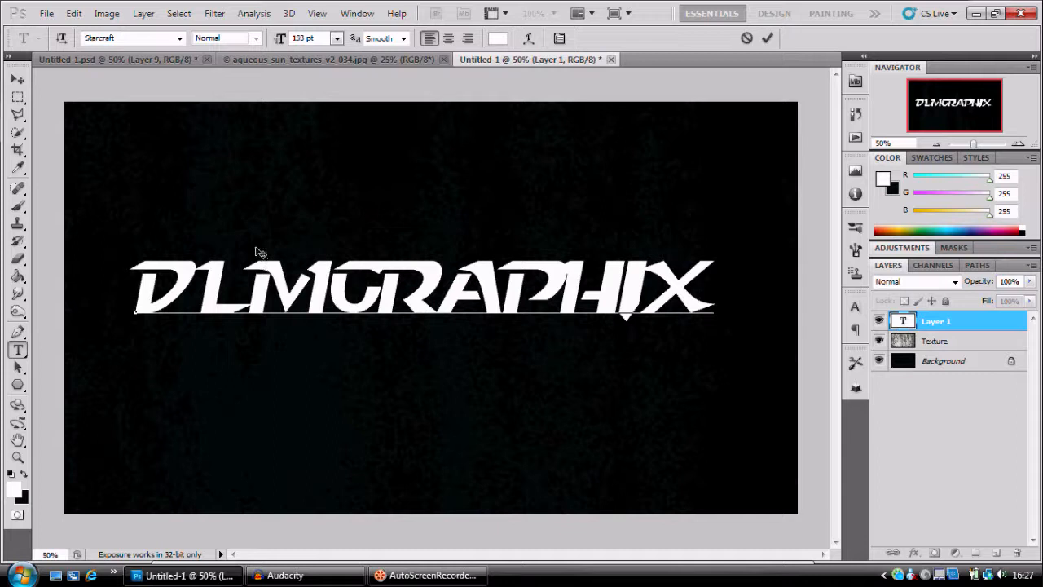
left_click(17, 79)
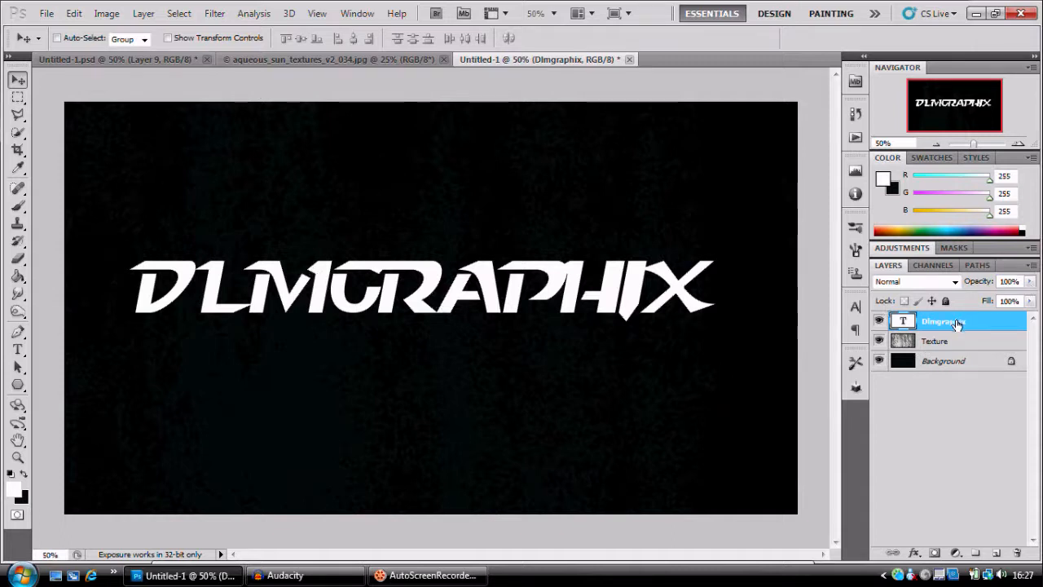
Step: Centre the Dlmgraphix title vertically and horizontally on the Background layer
left_click(955, 362, "ctrl")
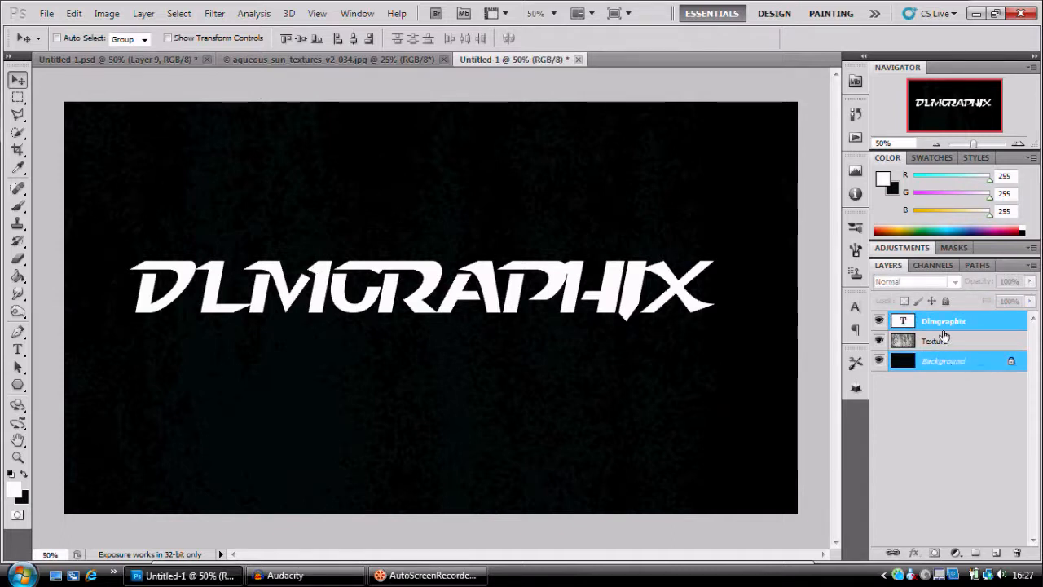
left_click(301, 41)
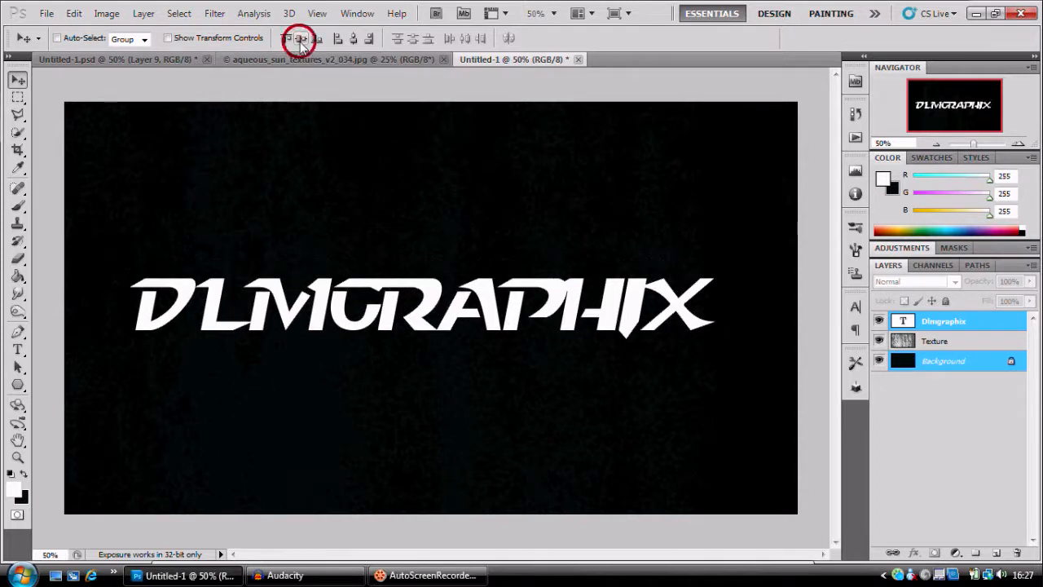
left_click(353, 39)
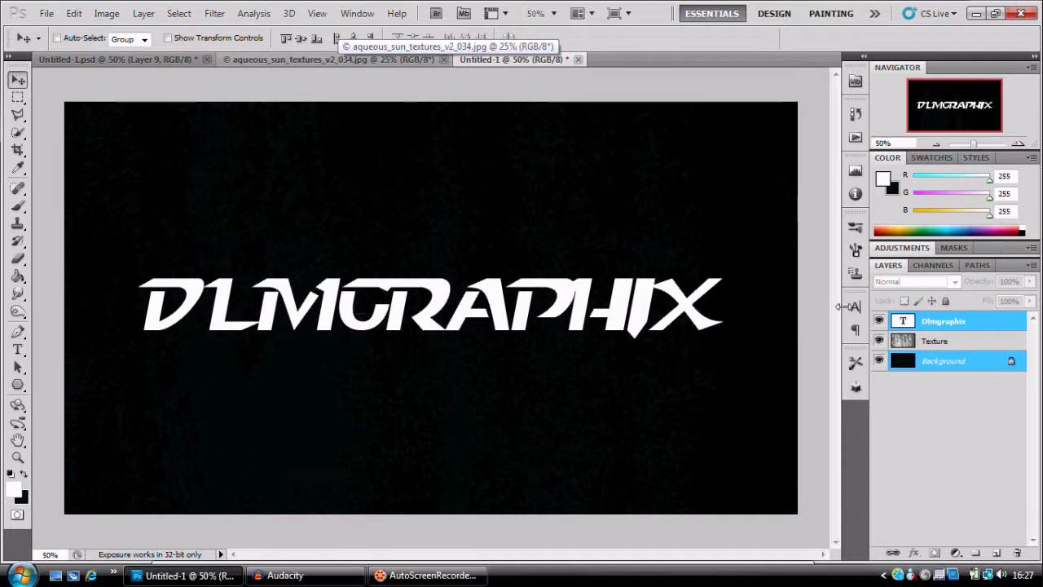
left_click(959, 323)
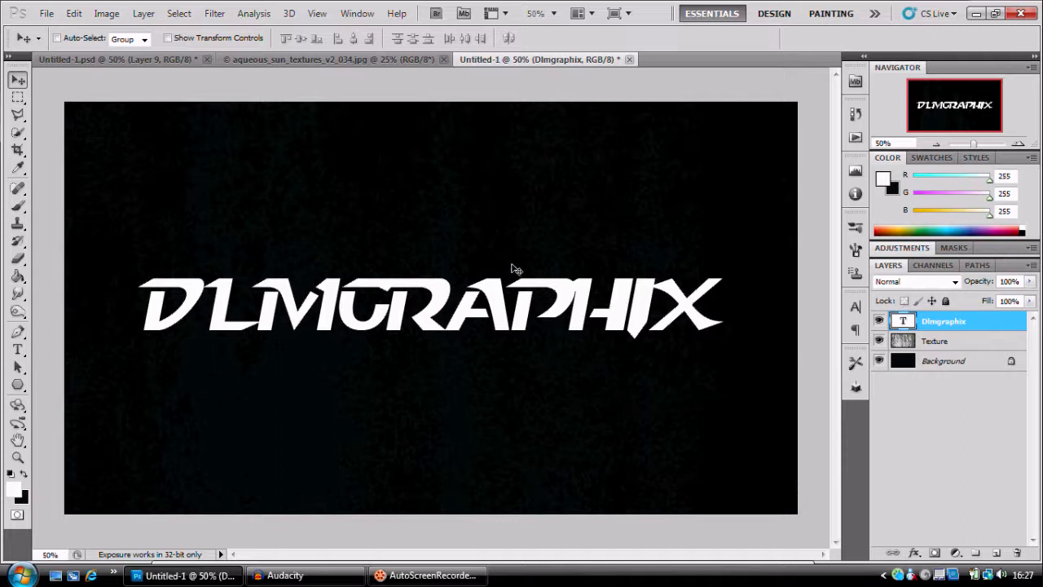
Step: Apply the last preset layer style, the dark grey-green metallic one, to the Dlmgraphix title layer
left_click(976, 158)
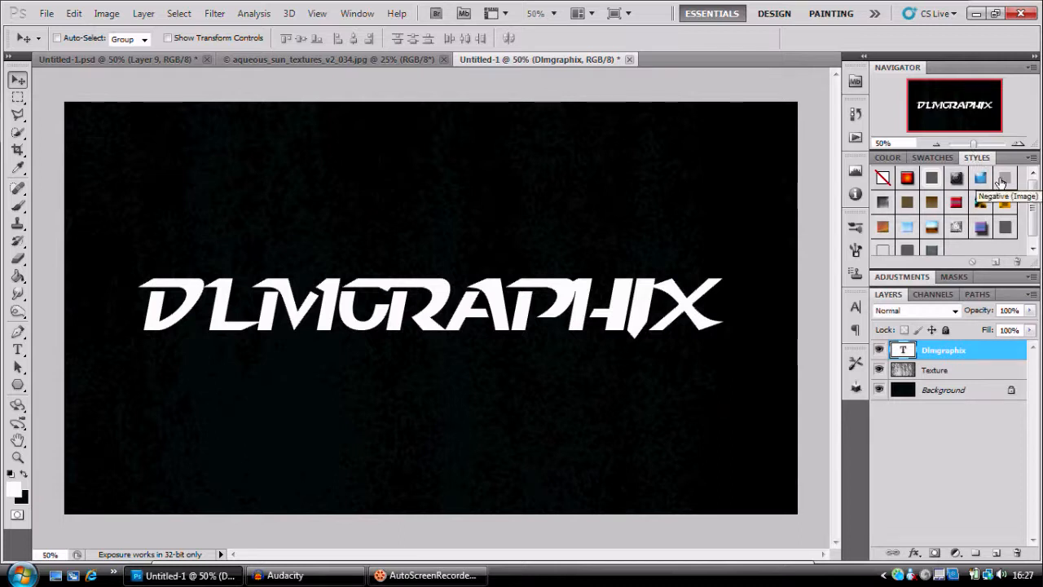
left_click(1003, 230)
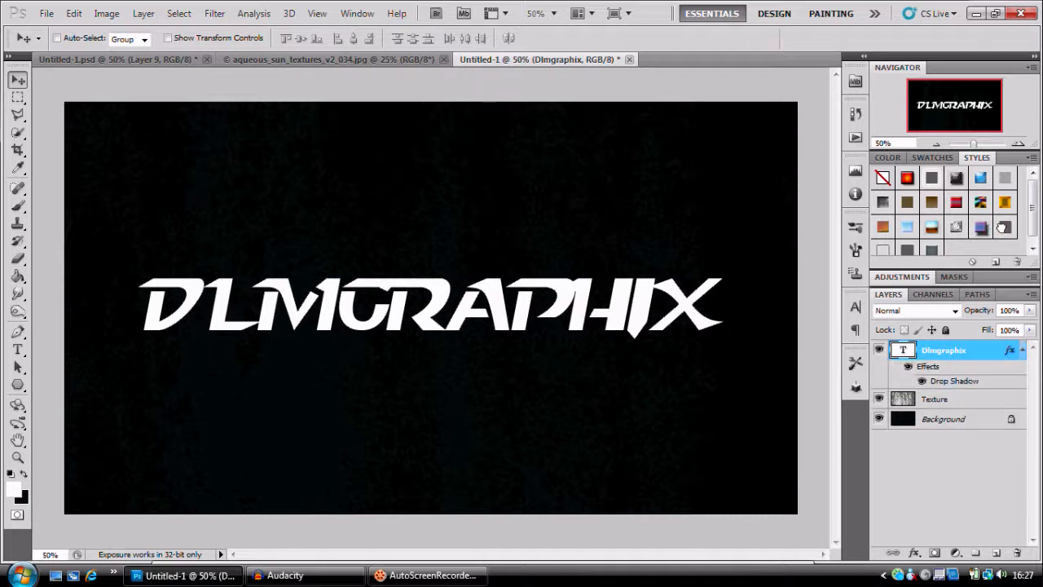
left_click(933, 252)
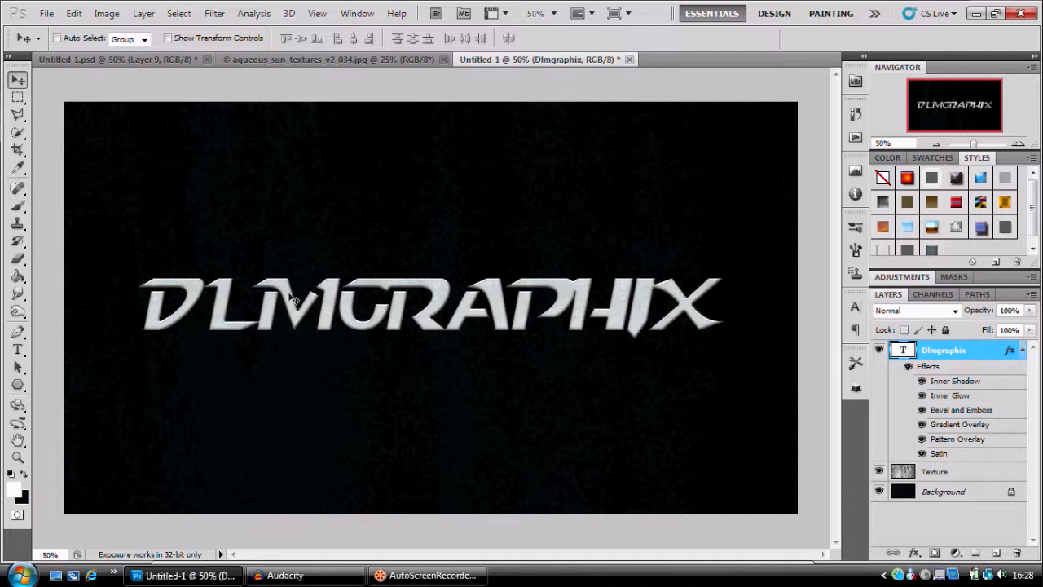
Step: Set the Dlmgraphix title text to both Faux Bold and Faux Italic
left_click(855, 306)
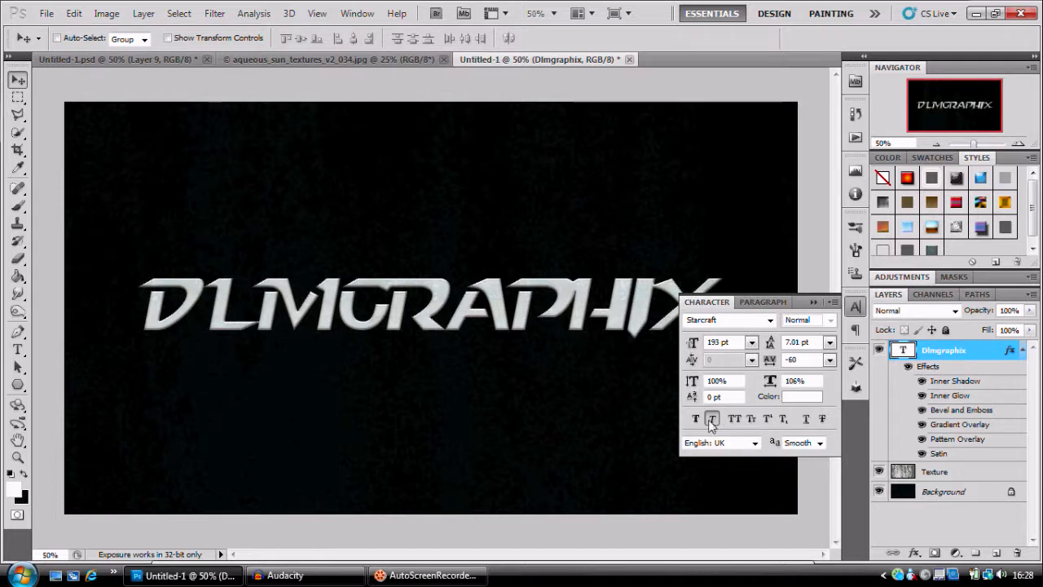
left_click(697, 419)
left_click(713, 419)
left_click(713, 420)
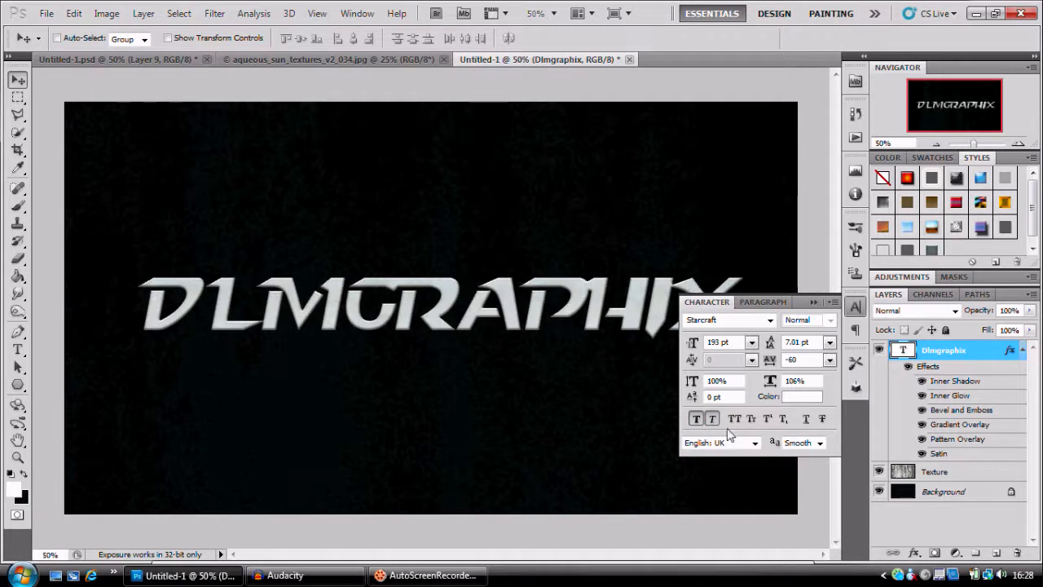
left_click(855, 307)
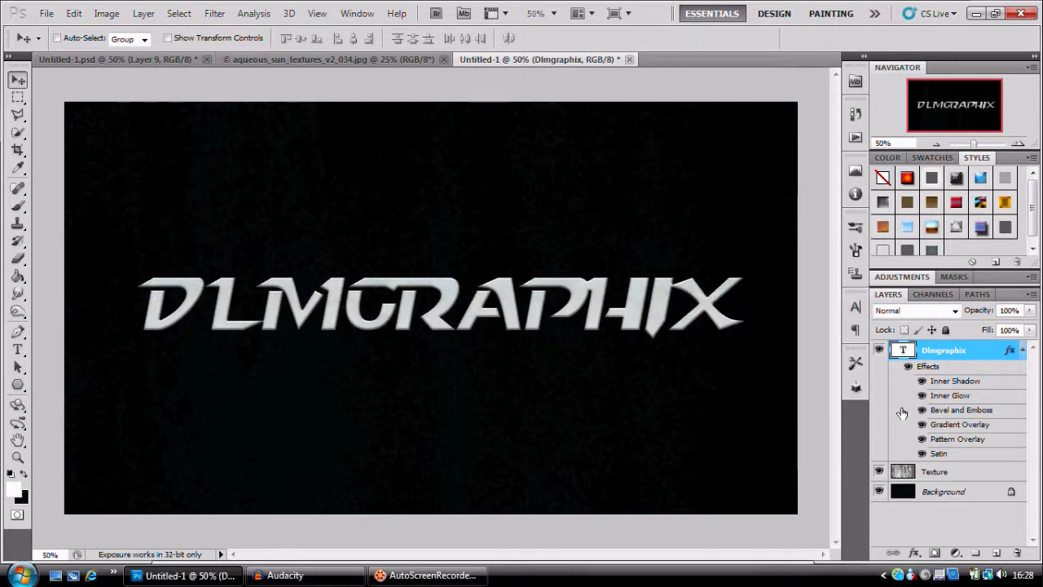
Step: Realign the widened Dlmgraphix title to the horizontal centre of the Background layer
left_click(933, 472)
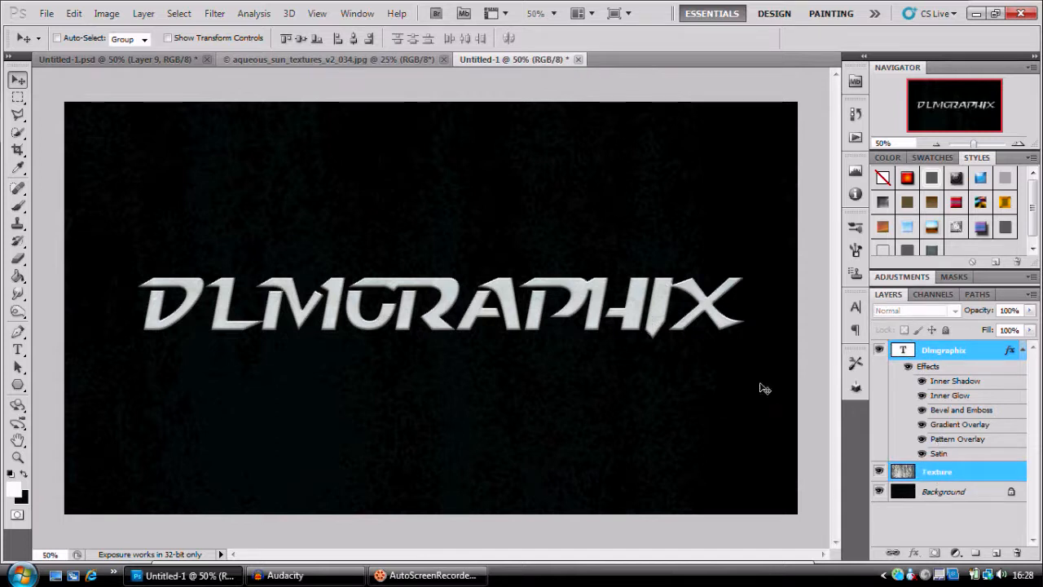
double_click(943, 489)
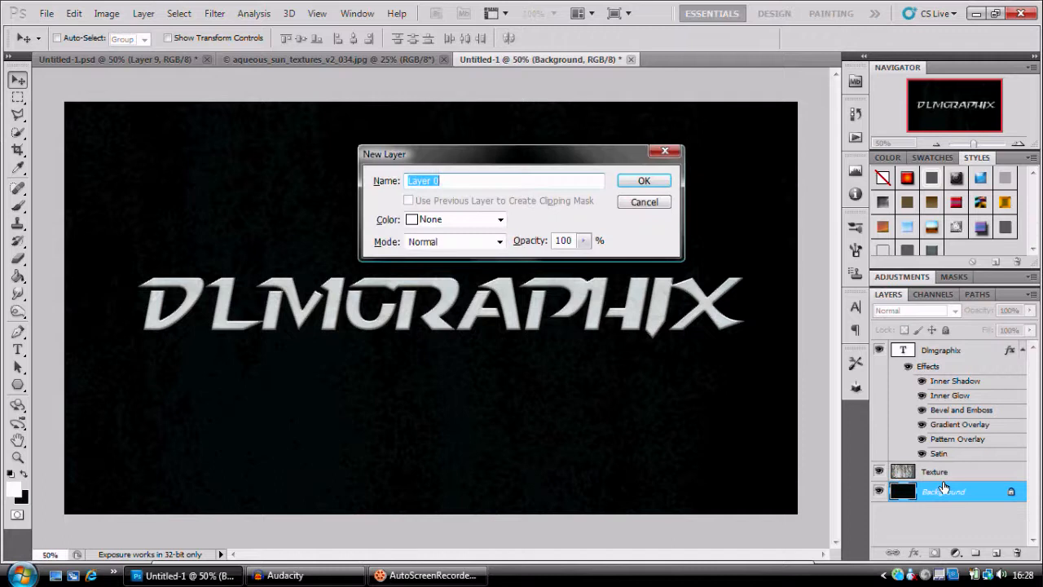
left_click(645, 202)
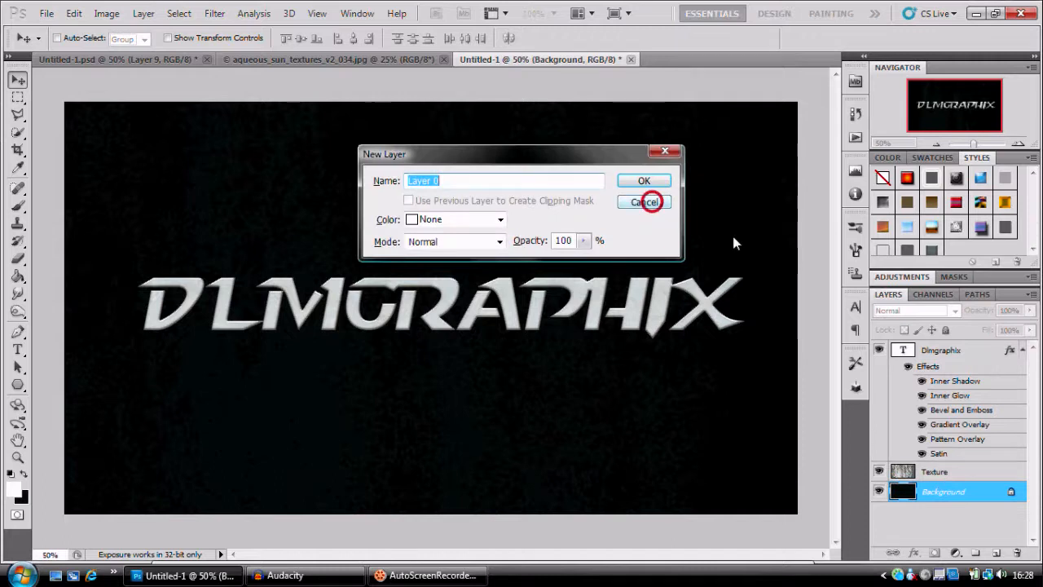
left_click(944, 357, "ctrl")
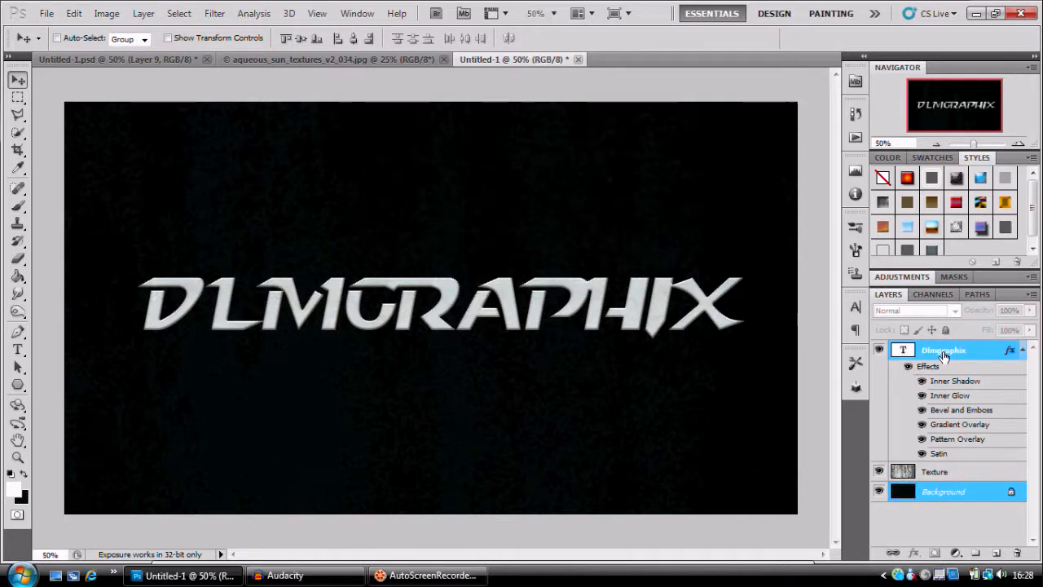
left_click(357, 43)
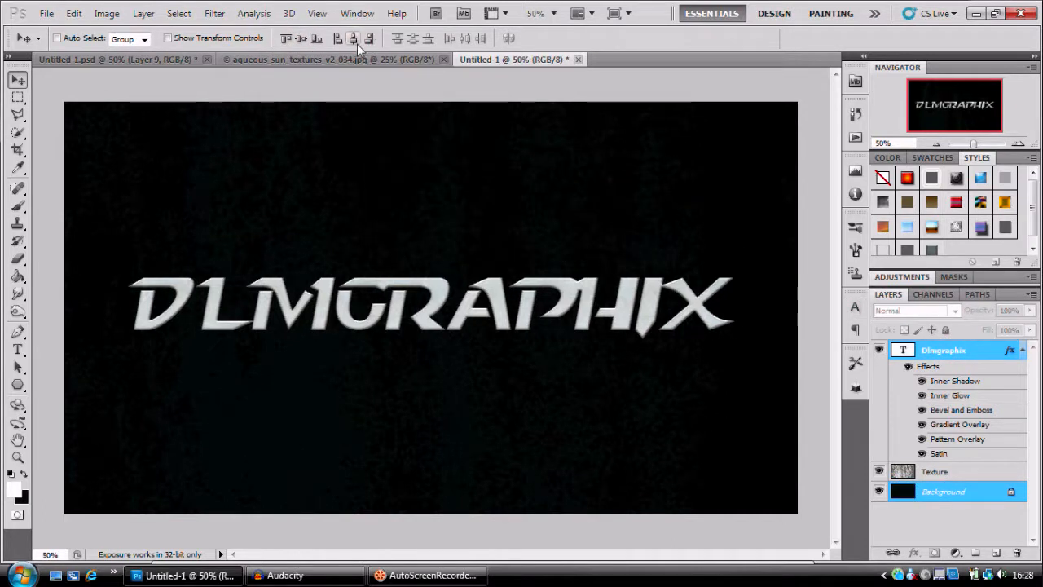
left_click(921, 346)
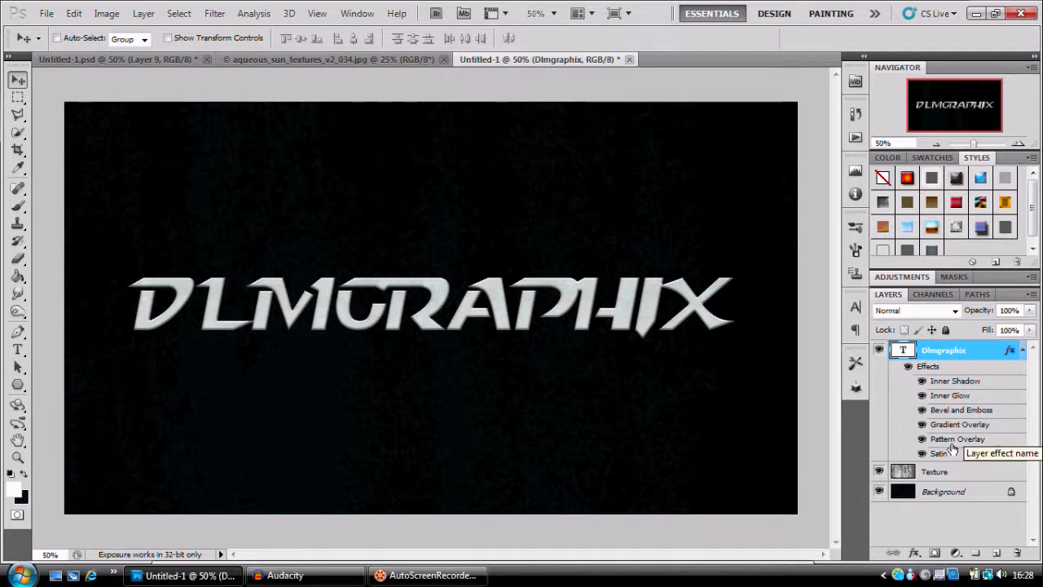
Step: Lower the fill opacity of the Dlmgraphix title layer to 65% in its blending options
double_click(929, 366)
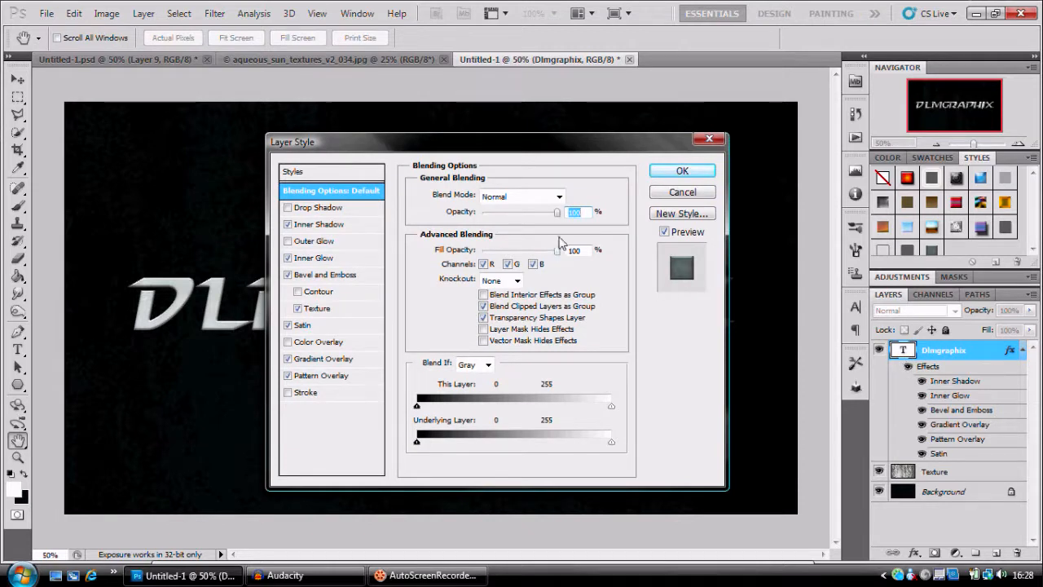
left_click_drag(558, 251, 531, 276)
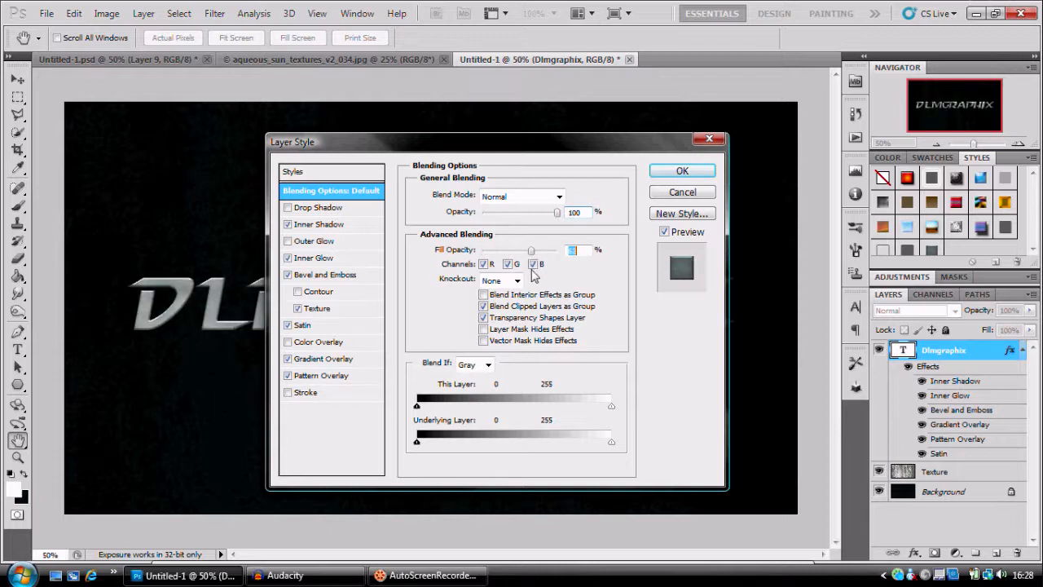
left_click_drag(489, 142, 683, 125)
Step: Add a drop shadow to the title with an angle of -19° and a distance of about 67 px
left_click(517, 193)
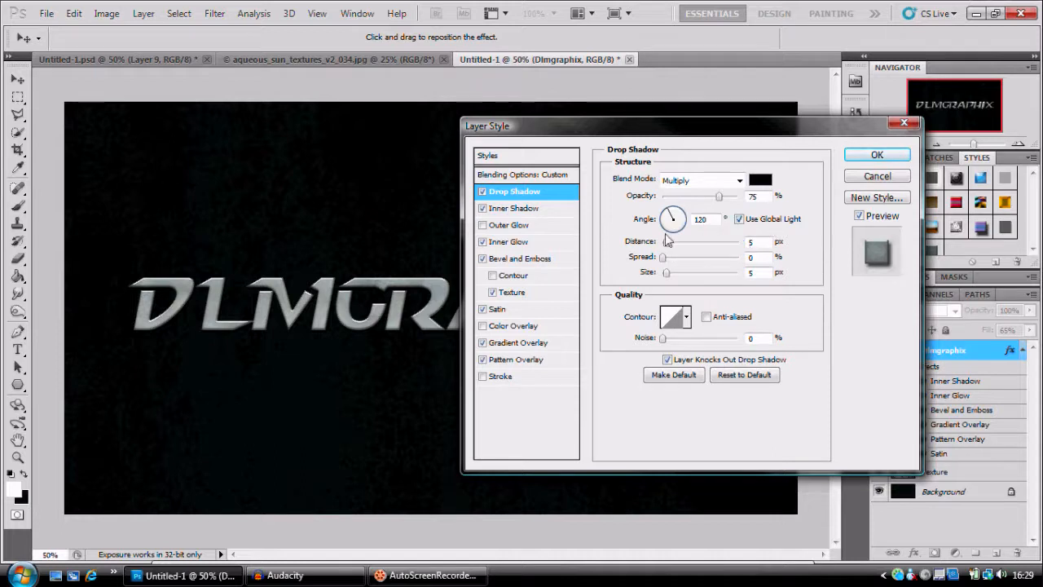
left_click_drag(667, 244, 698, 247)
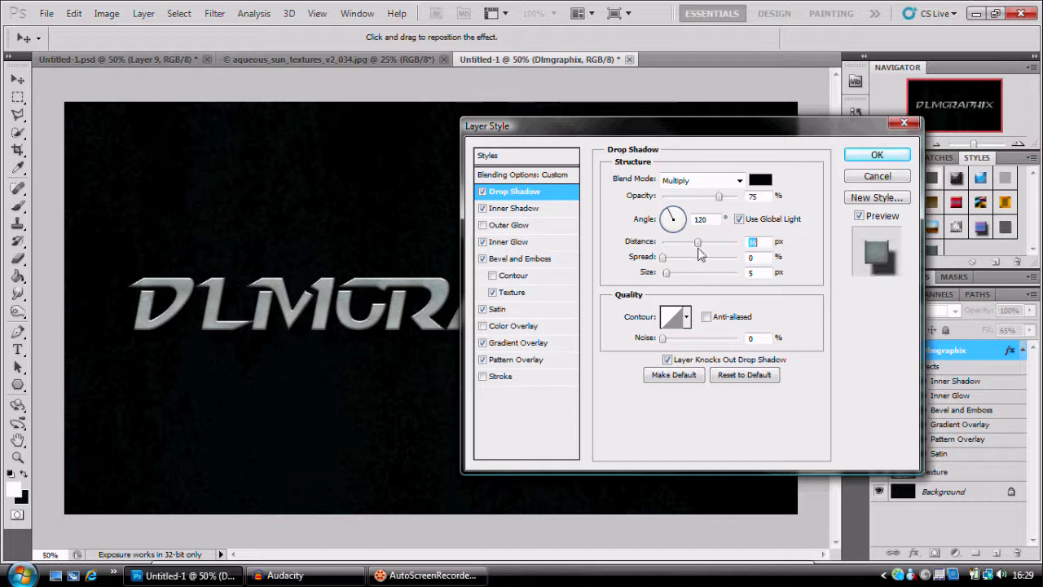
left_click_drag(668, 209, 709, 244)
left_click_drag(754, 132, 711, 326)
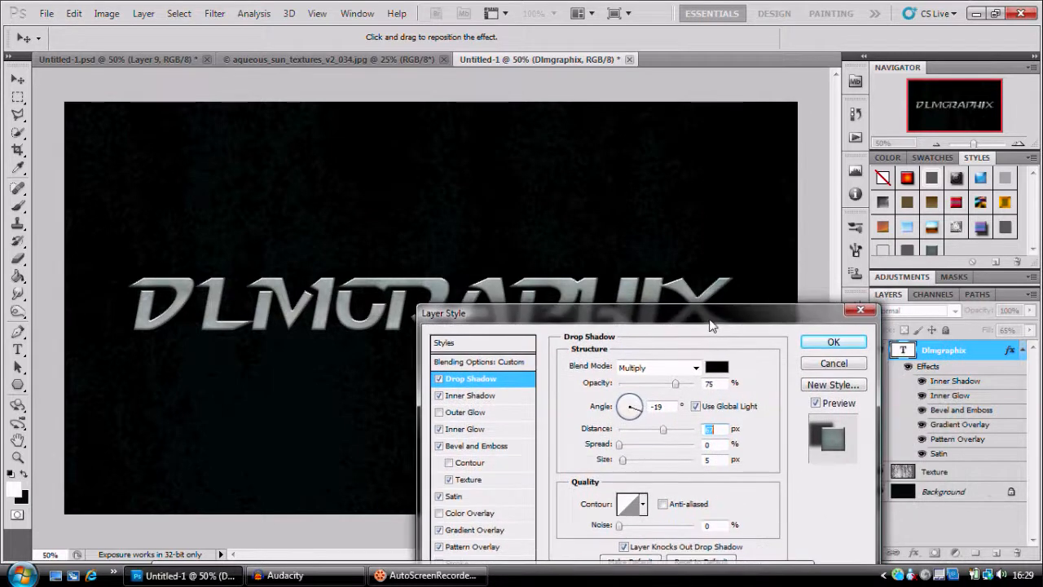
left_click(834, 342)
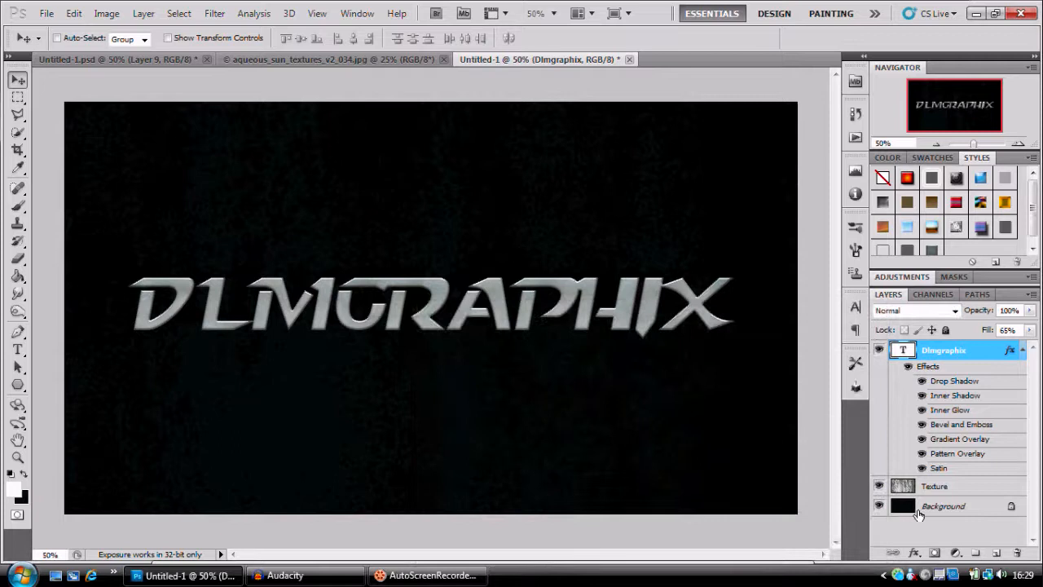
Step: Fill the Background layer with the dark grey colour #191818 using the Paint Bucket
left_click(920, 510)
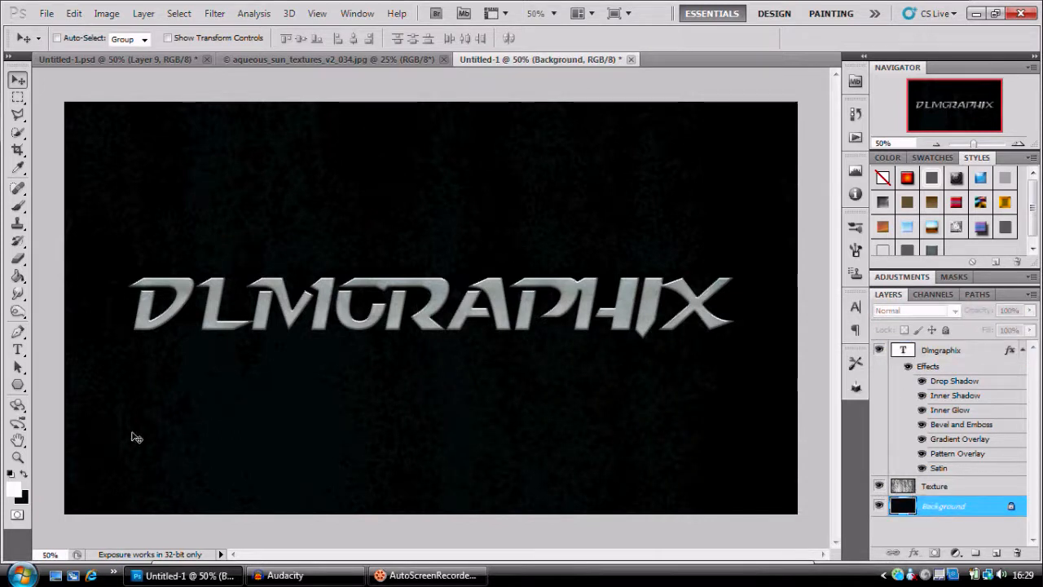
left_click(13, 489)
left_click(510, 483)
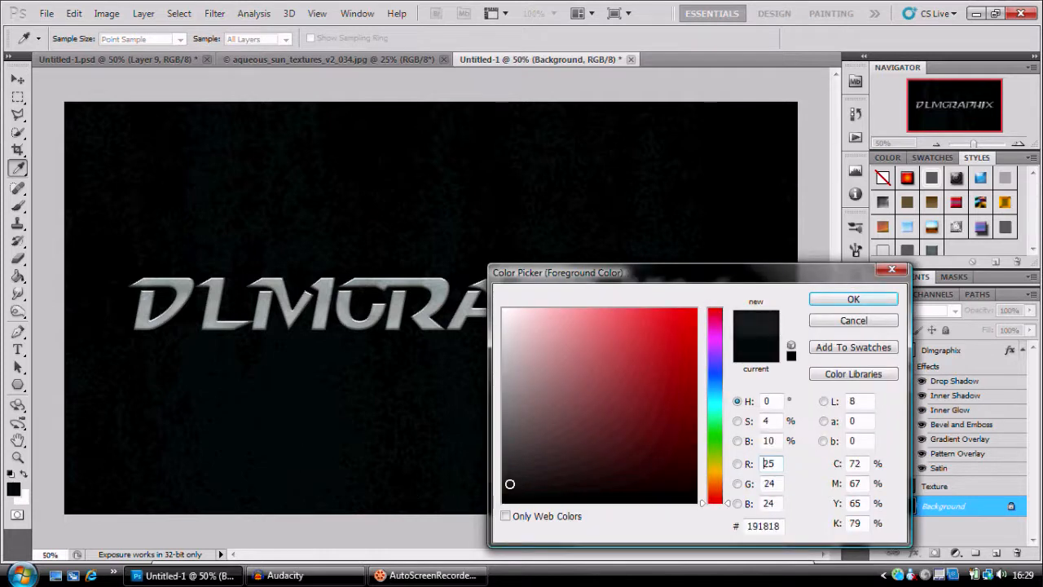
left_click(831, 299)
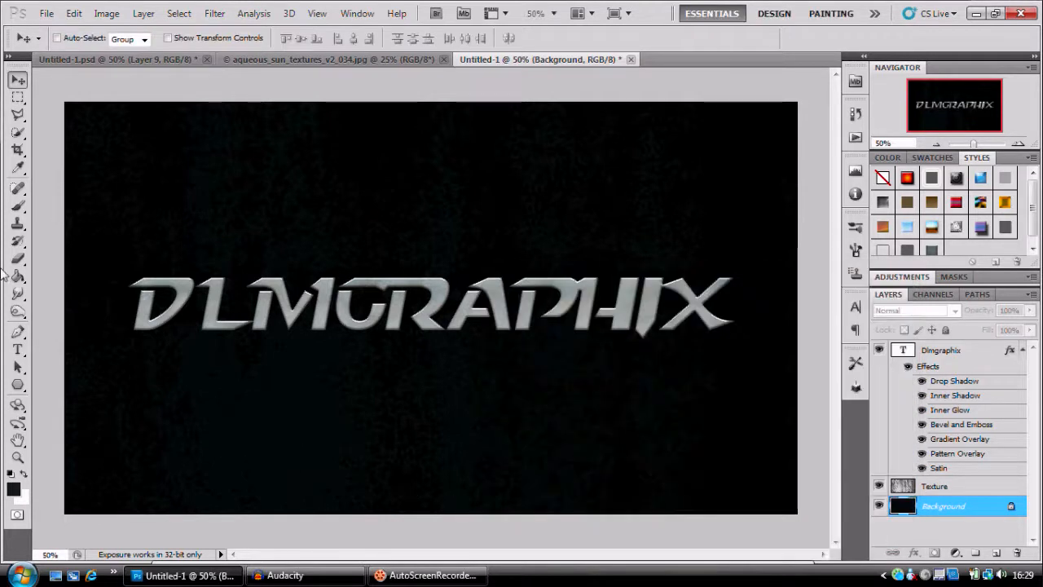
left_click(17, 277)
left_click(168, 308)
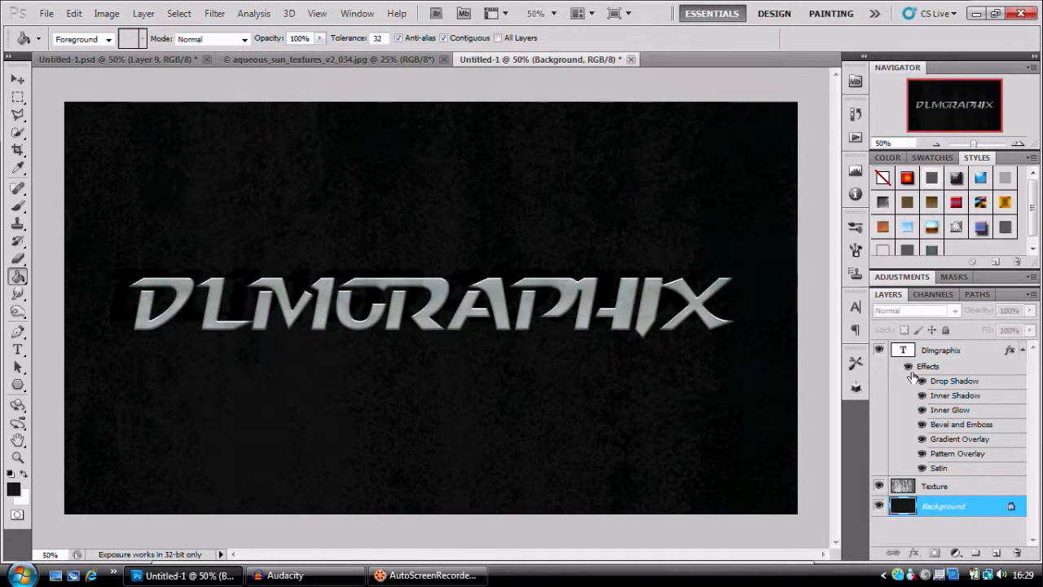
Step: Change the texture pattern in the Dlmgraphix title's Bevel and Emboss effect to the black pattern with white diamonds
left_click(937, 356)
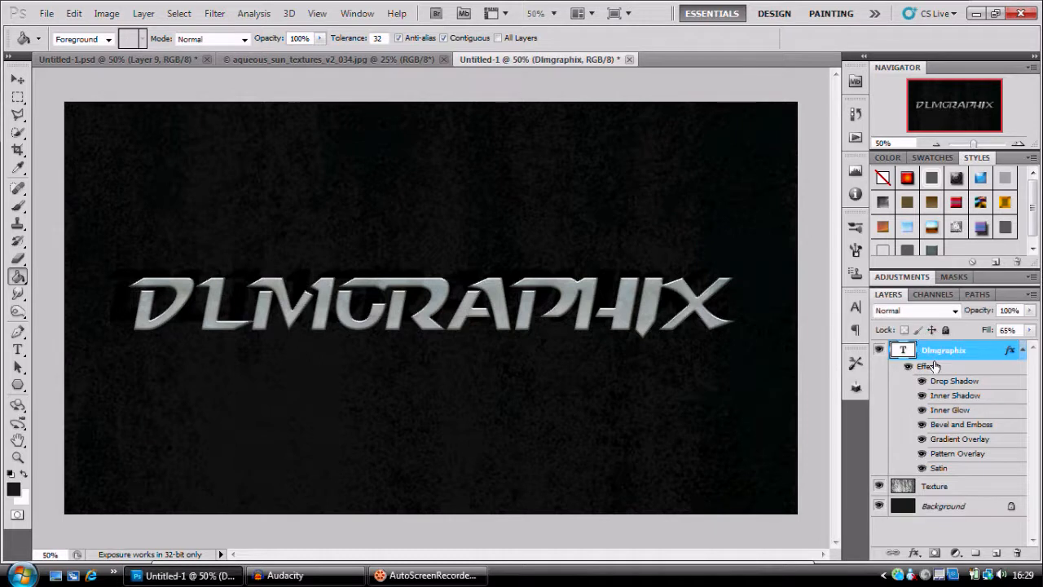
double_click(960, 430)
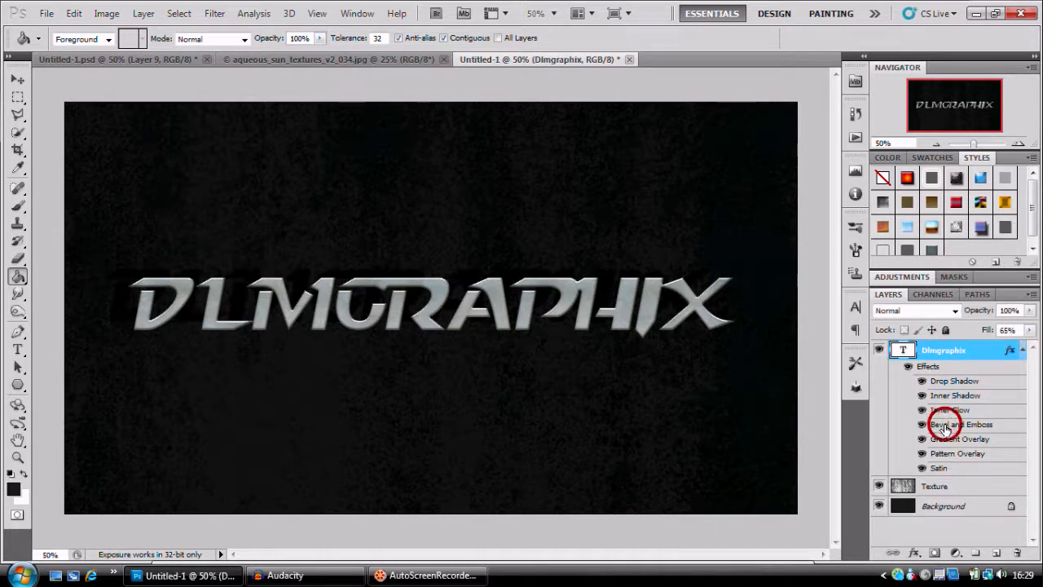
left_click_drag(674, 329, 709, 146)
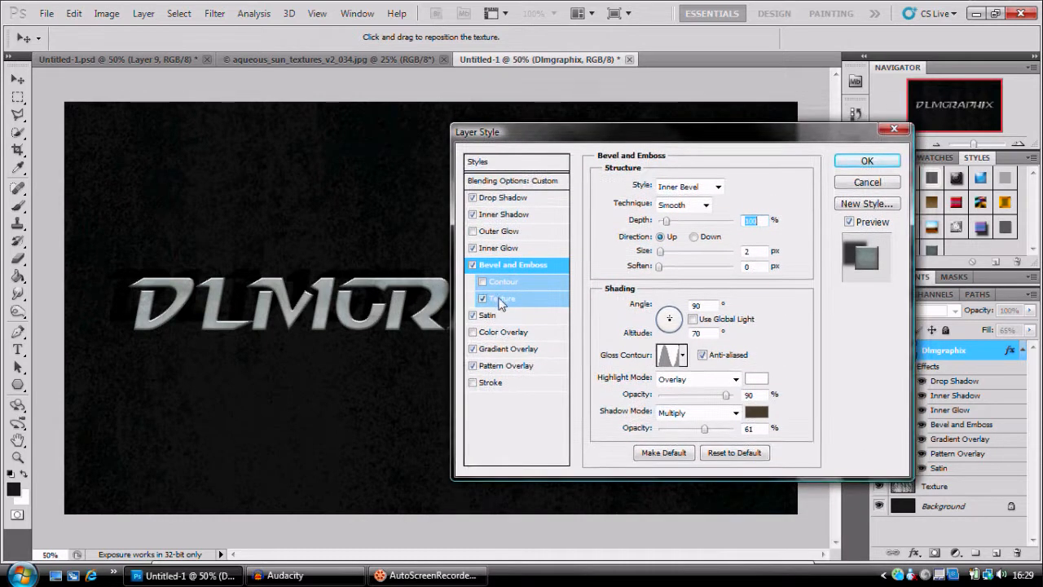
left_click(500, 301)
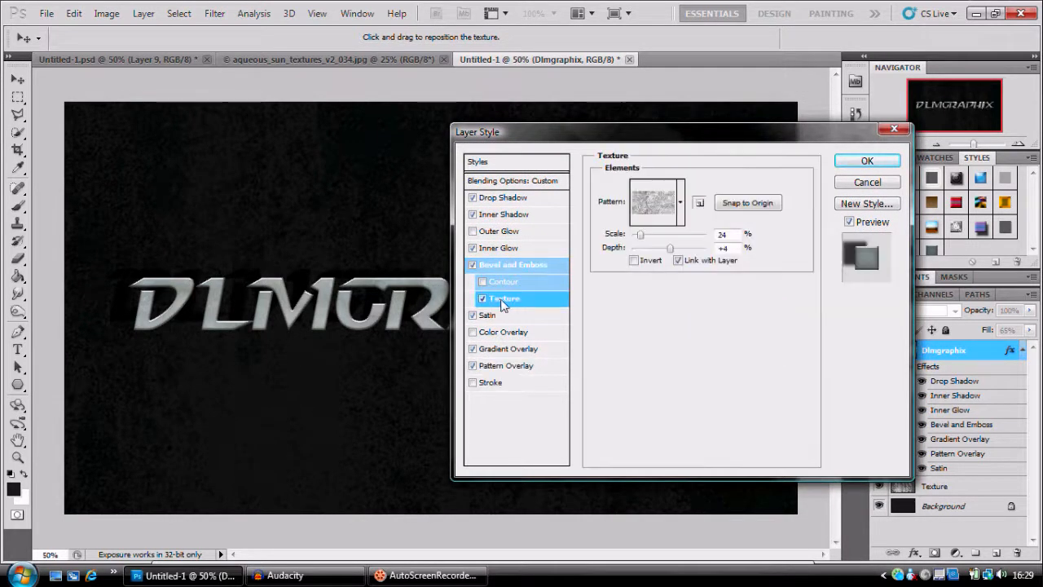
left_click(681, 201)
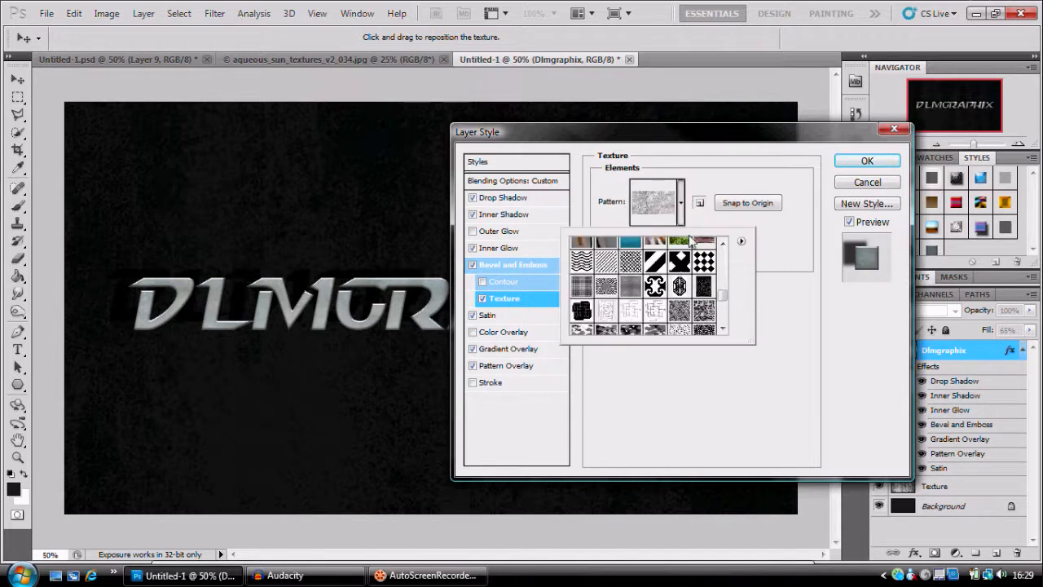
mouse_move(725, 299)
left_mouse_down()
mouse_move(724, 269)
mouse_move(723, 306)
mouse_move(722, 291)
left_mouse_up()
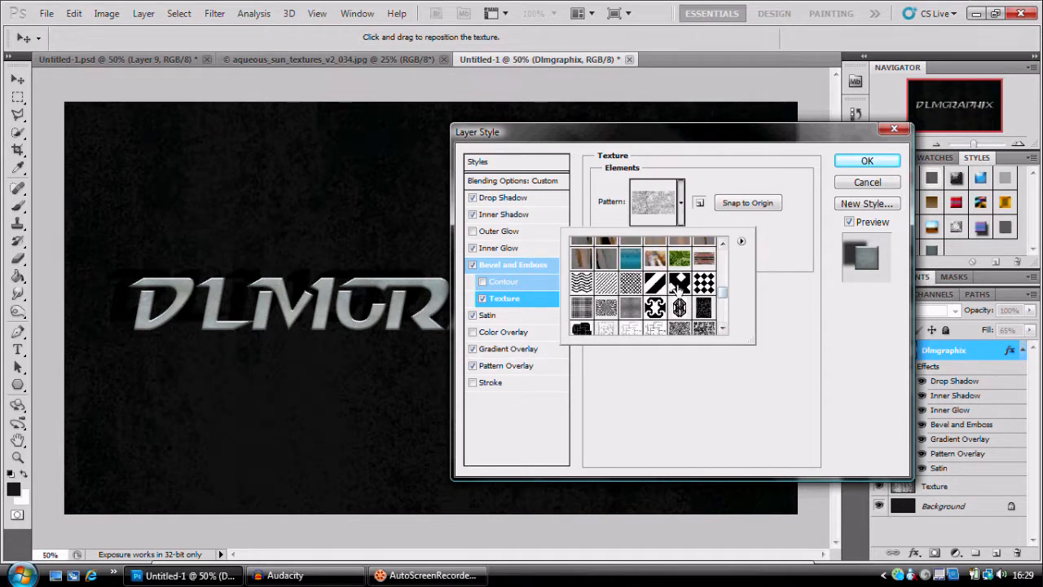
left_click(678, 285)
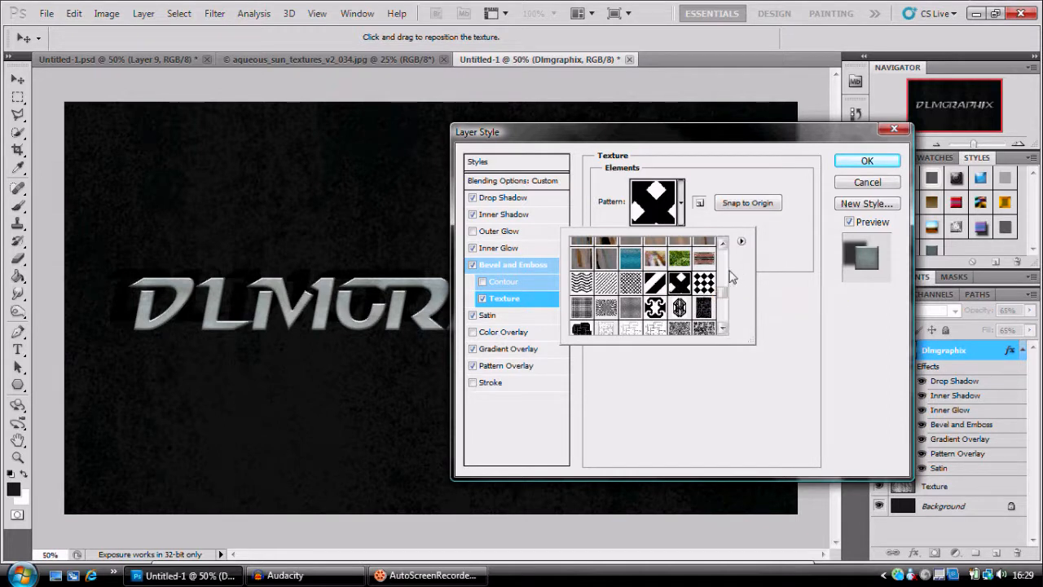
left_click(788, 269)
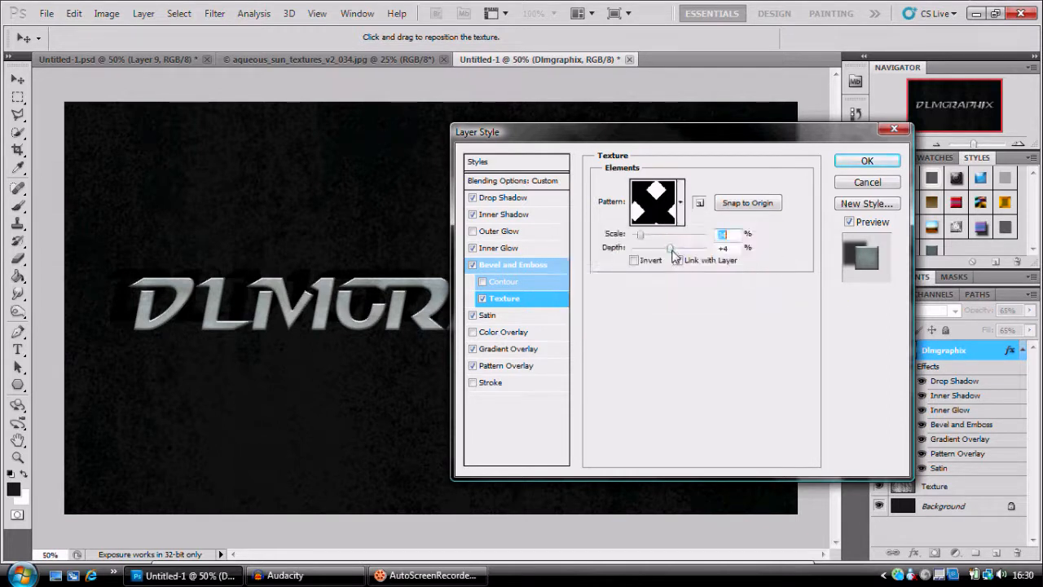
Step: Set the bevel texture's scale to 146% and depth to +79%, and reposition the pattern across the title's letters
left_click_drag(640, 235, 673, 243)
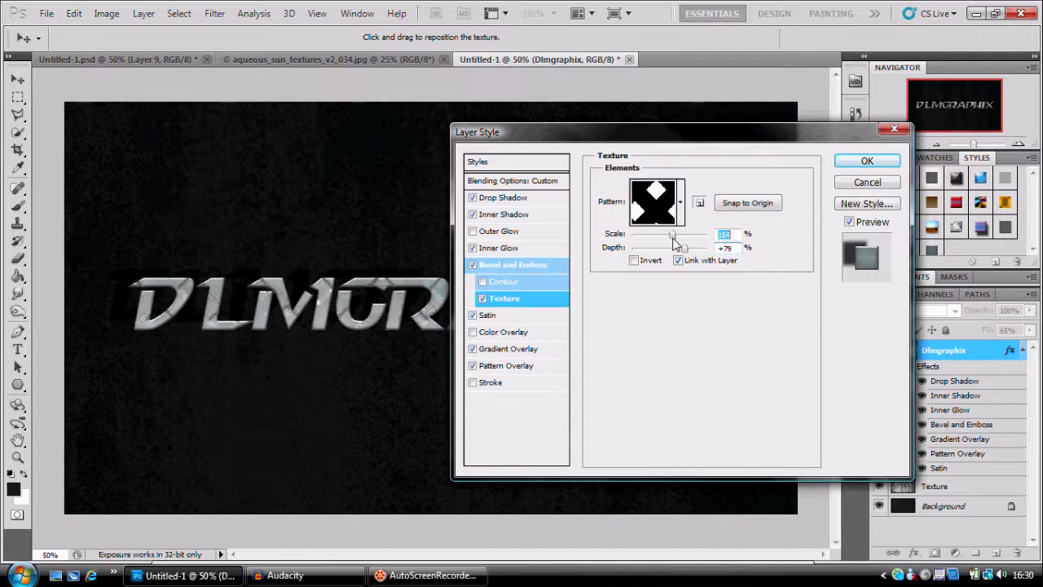
left_click_drag(721, 145, 1042, 134)
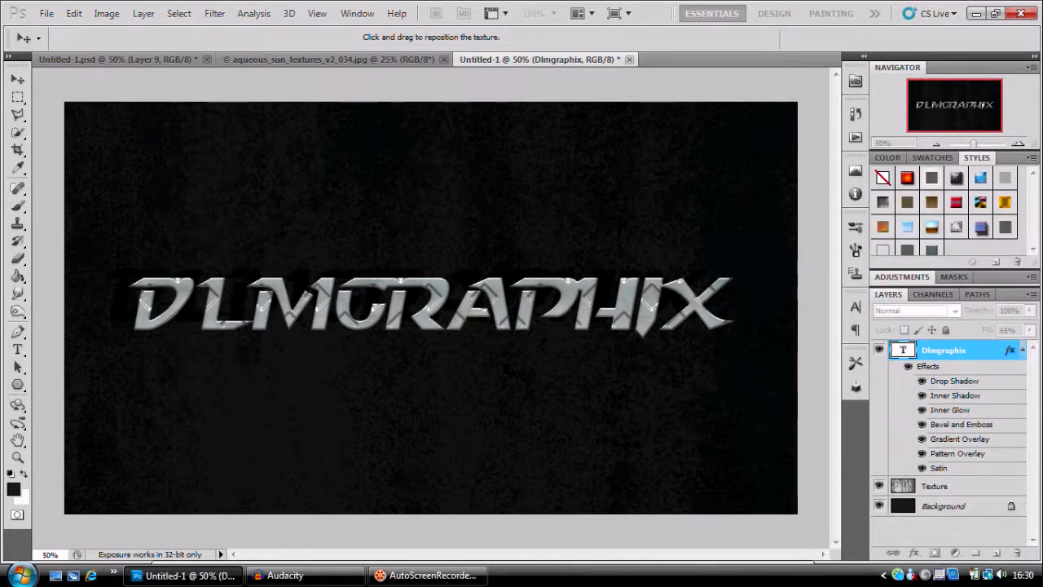
mouse_move(432, 308)
left_mouse_down()
mouse_move(409, 310)
mouse_move(420, 320)
mouse_move(433, 308)
left_mouse_up()
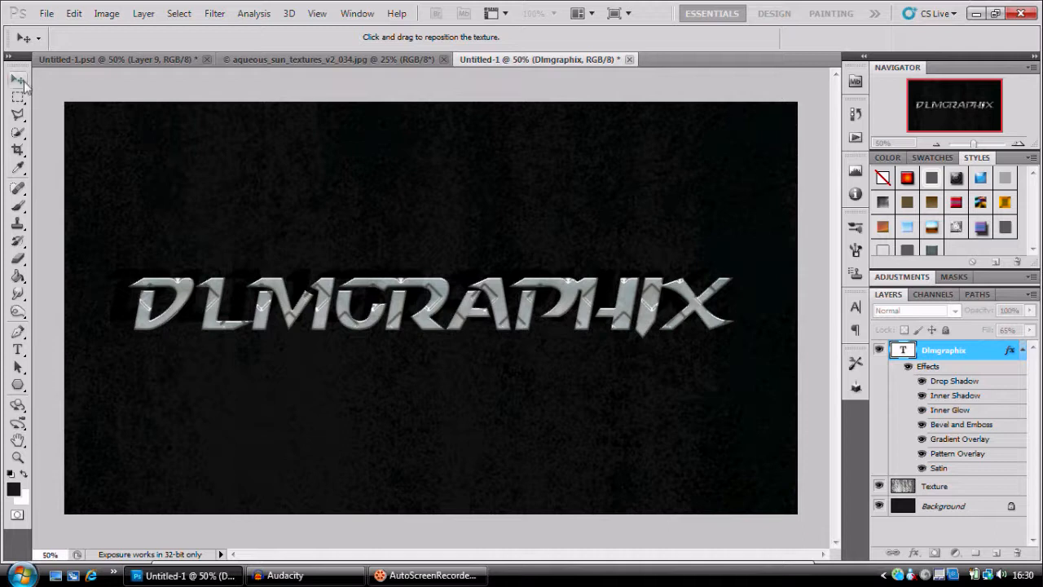
left_click_drag(243, 284, 303, 340)
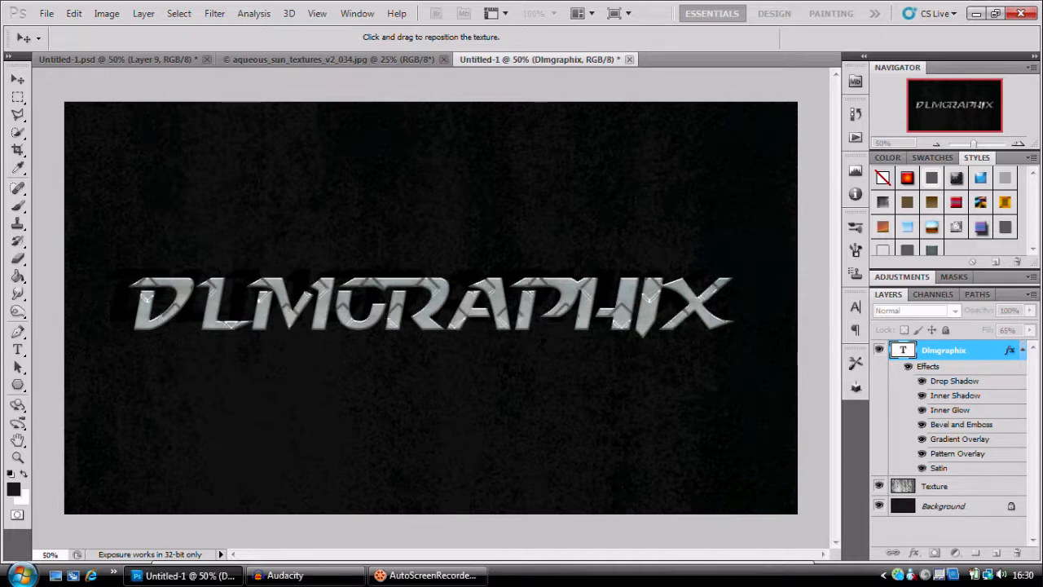
left_click_drag(551, 560, 693, 147)
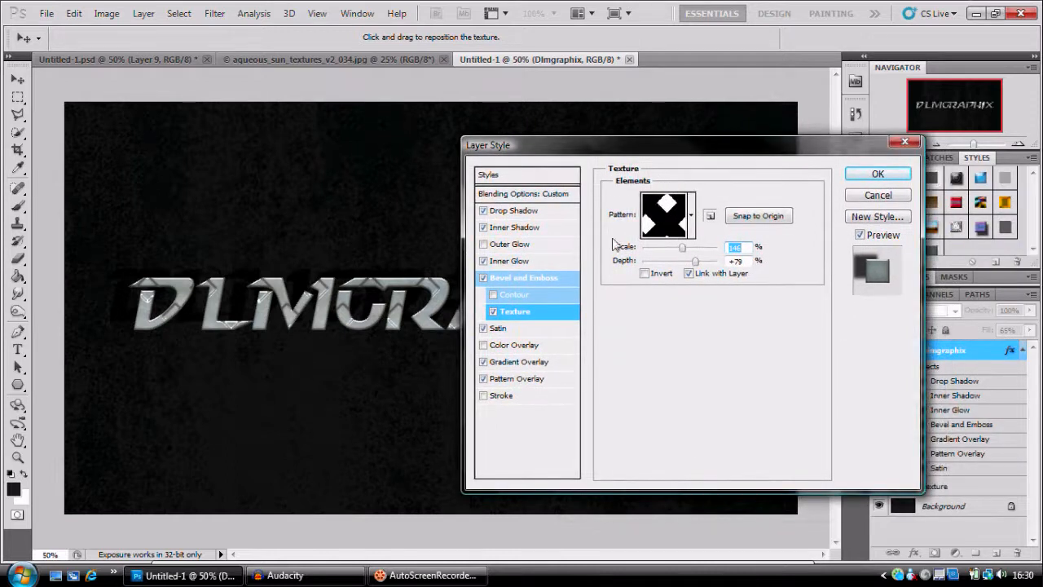
Step: Add a Color Overlay to the title and set its colour to a strong, slightly darkened red
left_click(513, 351)
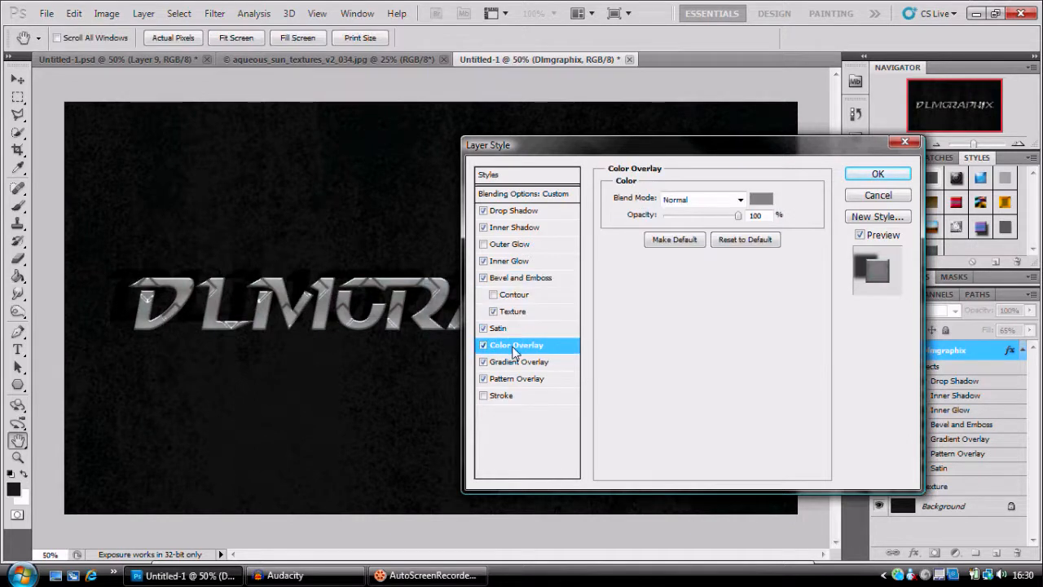
left_click(761, 201)
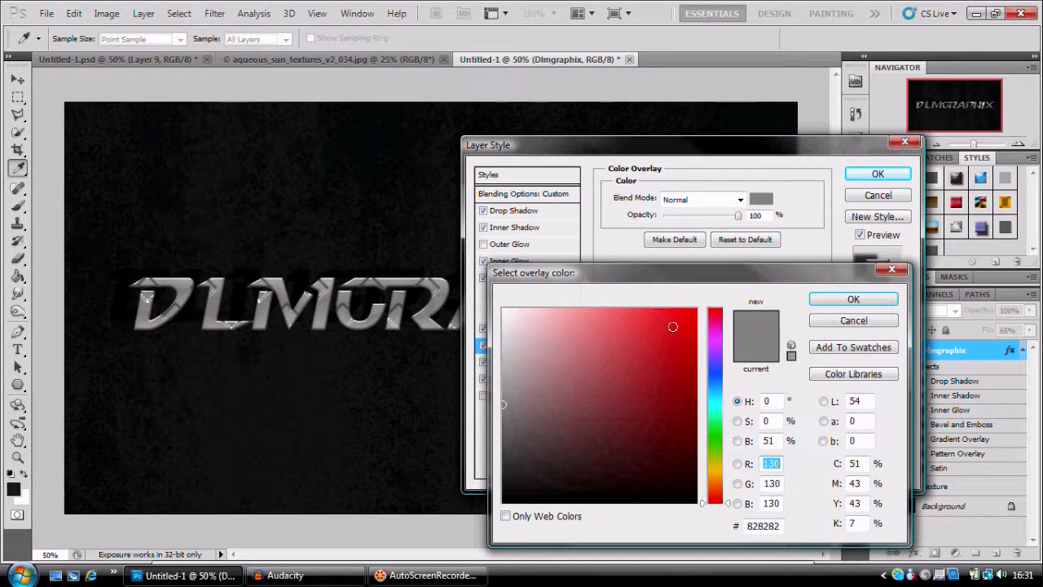
left_click_drag(678, 325, 684, 332)
left_click(725, 505)
mouse_move(727, 504)
left_mouse_down()
mouse_move(726, 492)
mouse_move(725, 502)
left_mouse_up()
left_click_drag(650, 383, 689, 335)
left_click(872, 300)
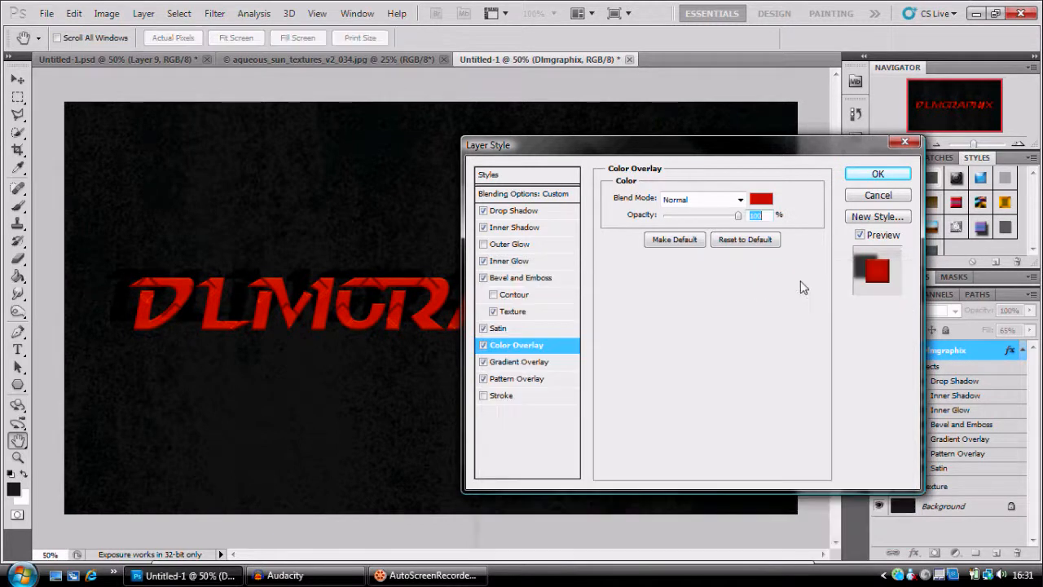
Step: Set the title's Color Overlay blend mode to Linear Burn and apply the layer style
left_click_drag(768, 154, 843, 161)
left_click(742, 10)
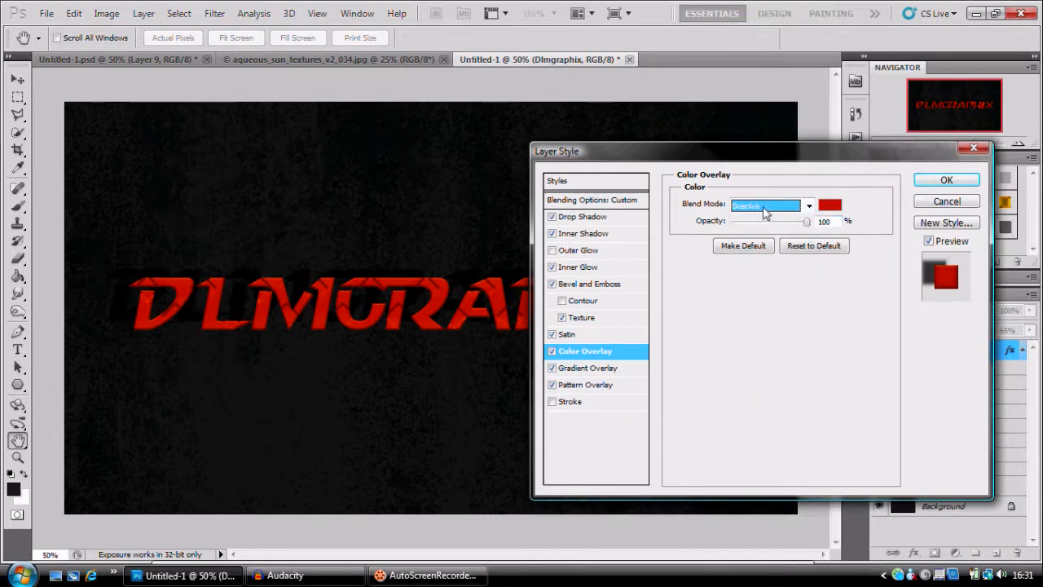
key("Down")
key("Down")
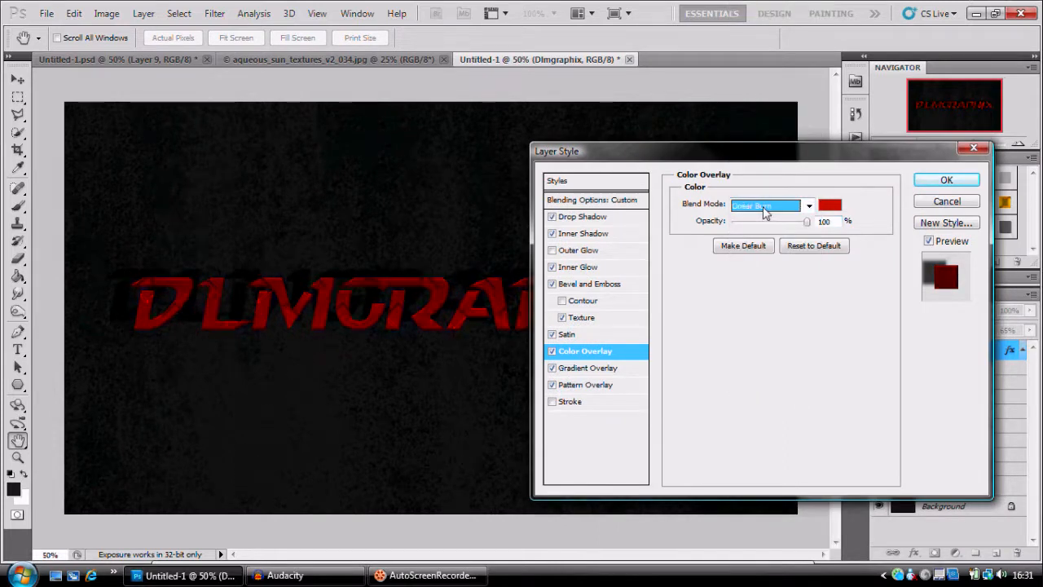
key("Down")
key("Up")
left_click_drag(783, 155, 809, 271)
left_click_drag(775, 221, 757, 174)
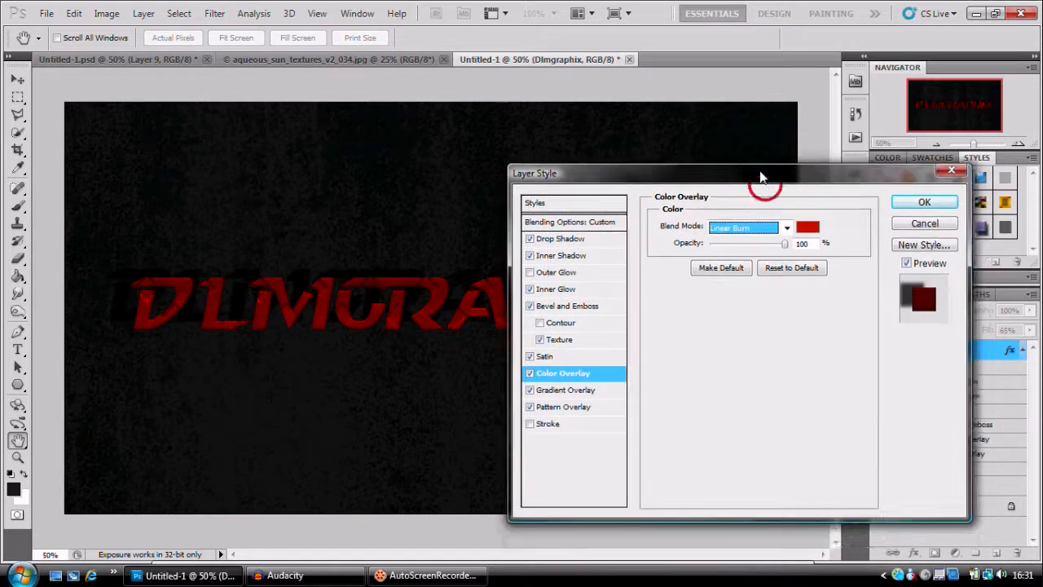
left_click(916, 202)
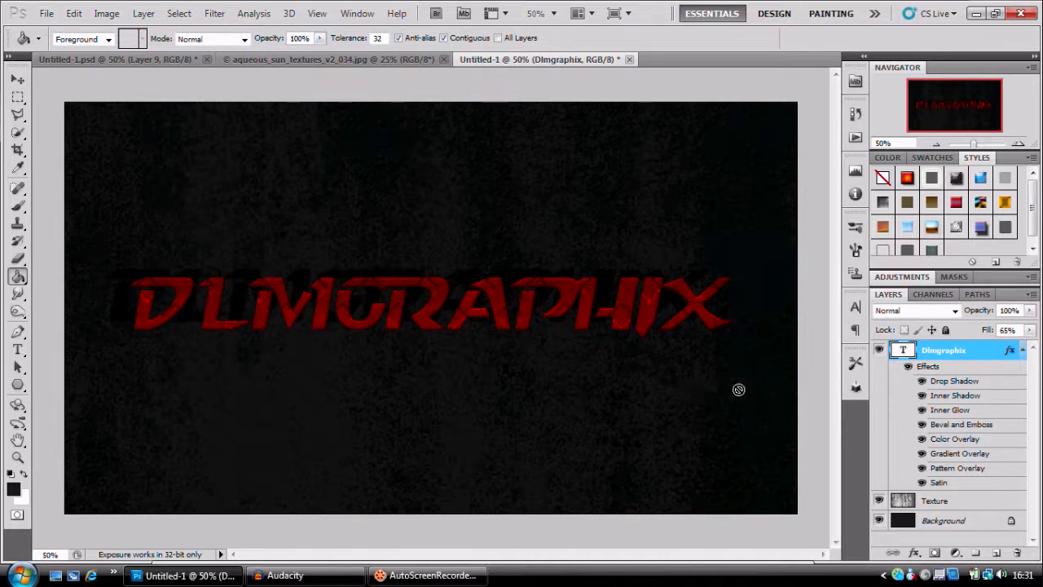
Step: Create a new layer above the Dlmgraphix title and name it FIRE TRAIL
left_click(996, 552)
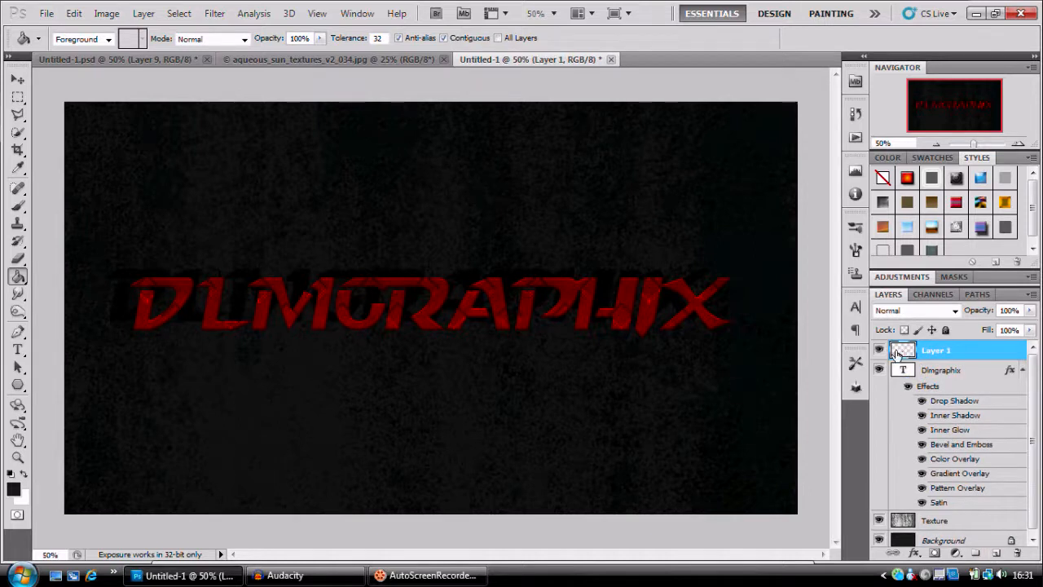
double_click(938, 350)
type("FIRE TRAIL")
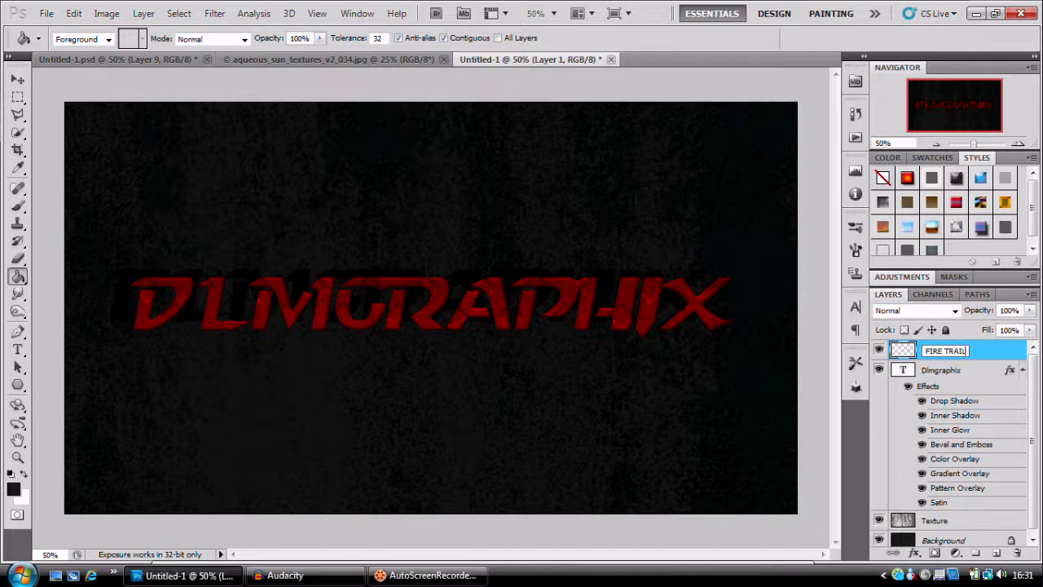
left_click(981, 349)
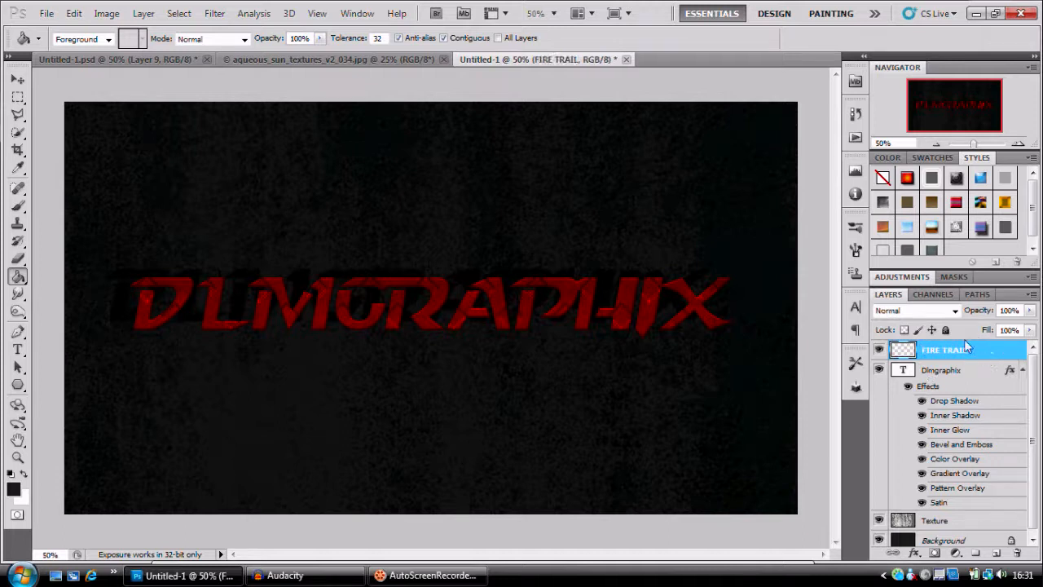
Step: Make a thin rectangular marquee selection across the lower half of the title, spanning its full width
left_click(18, 97)
left_click_drag(137, 325, 92, 142)
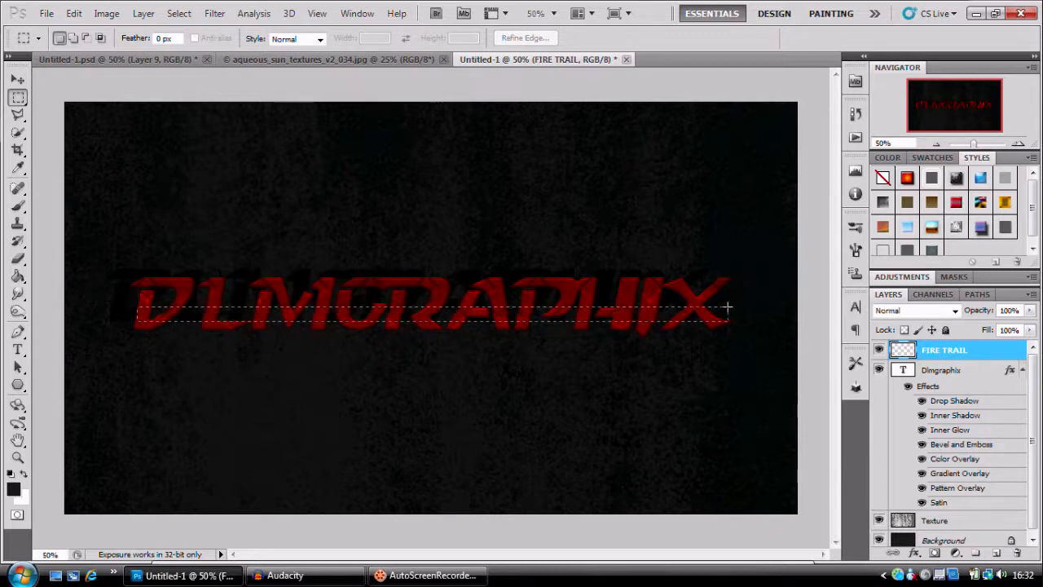
left_click_drag(728, 307, 728, 307)
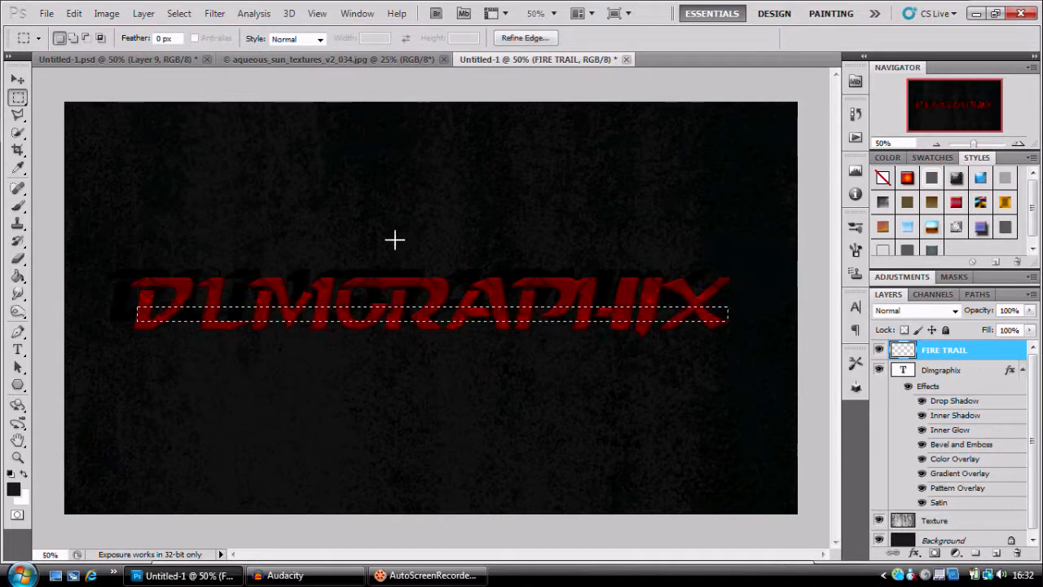
Step: Replace the Brush tool's current brushes with the Basic Brushes set
left_click(18, 205)
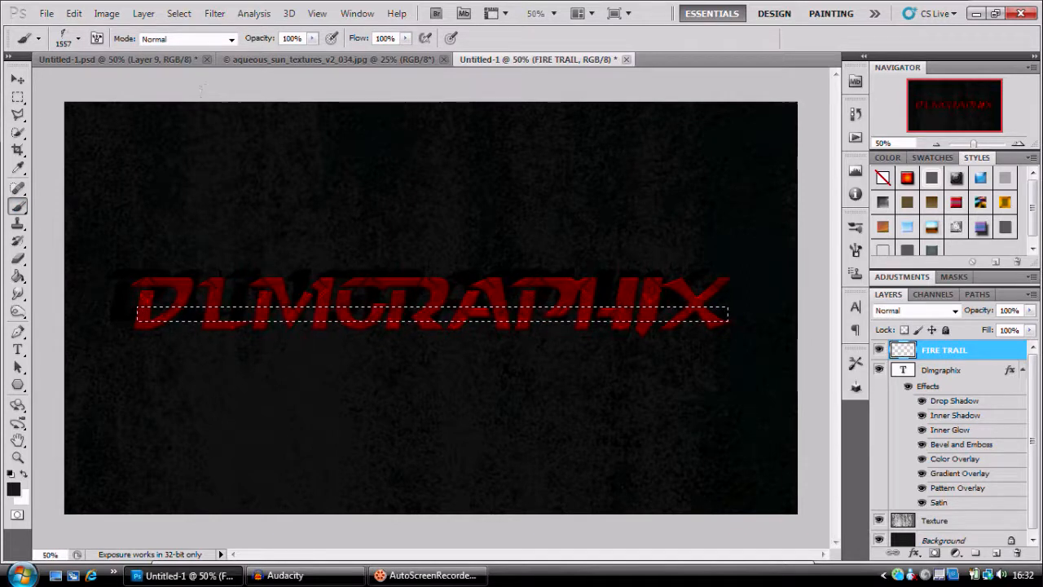
right_click(414, 370)
left_click(593, 385)
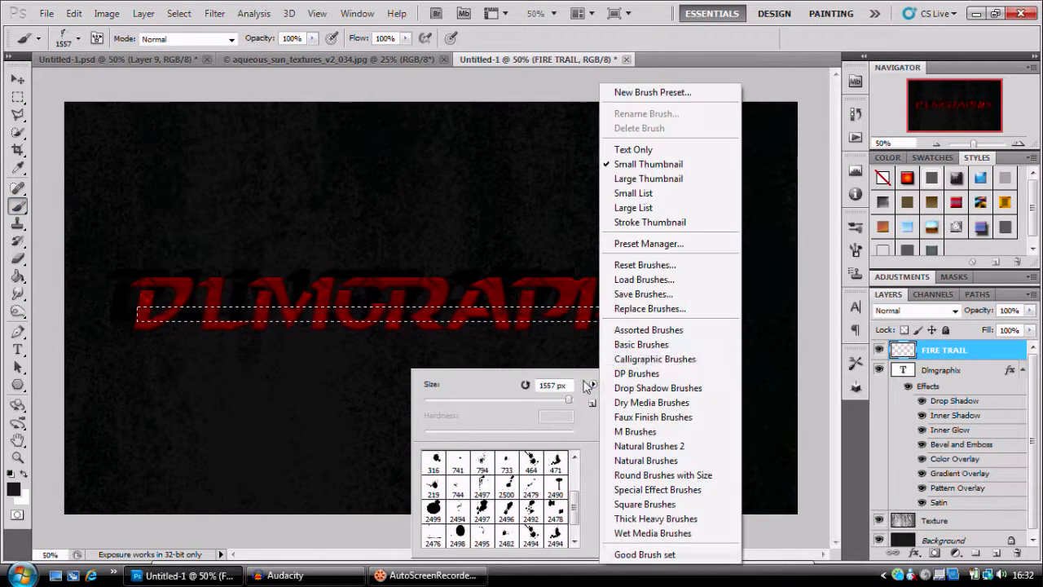
left_click(718, 341)
left_click(463, 230)
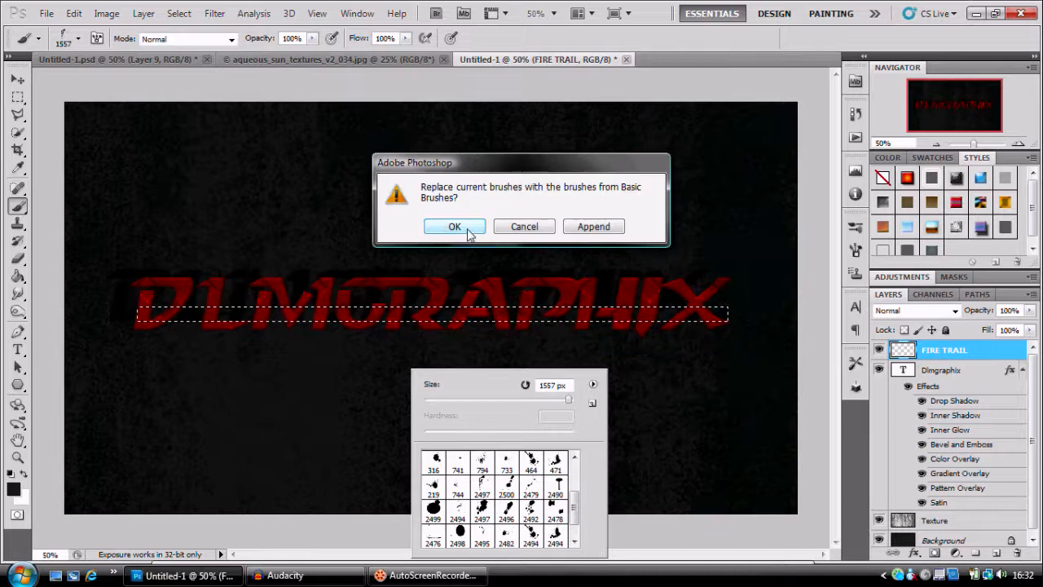
Step: Choose the 48 px round brush and set its hardness to 0%
left_click(429, 462)
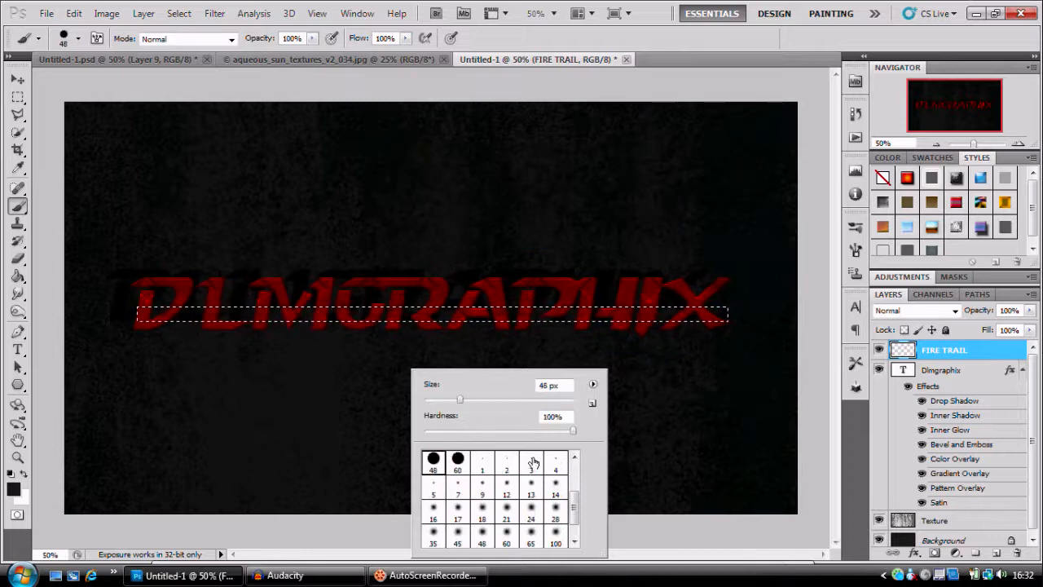
left_click_drag(572, 429, 330, 421)
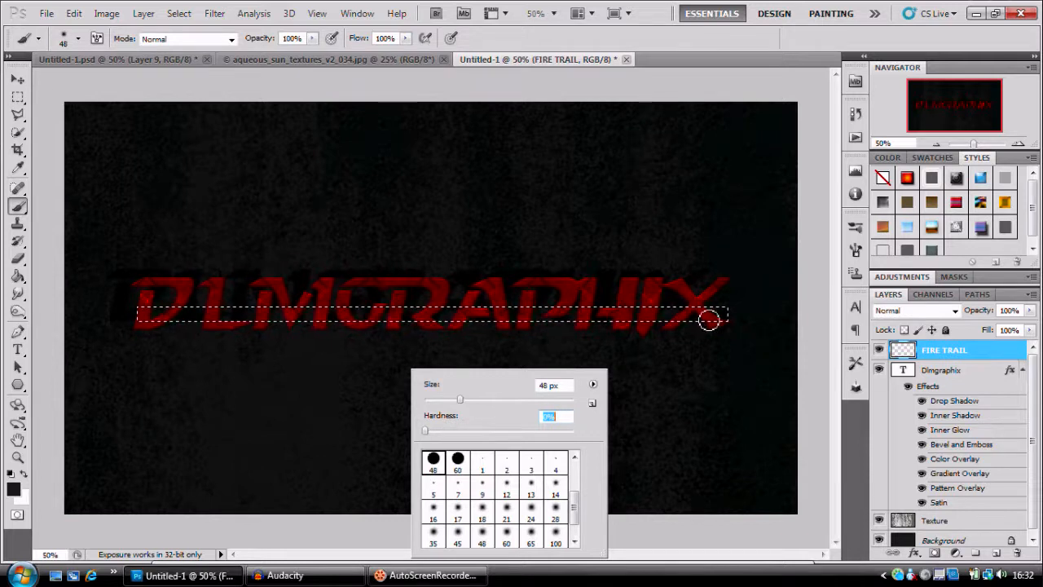
key("Return")
Step: Paint soft white strokes along the top and bottom edges of the selected strip on the FIRE TRAIL layer, then deselect
left_click(24, 472)
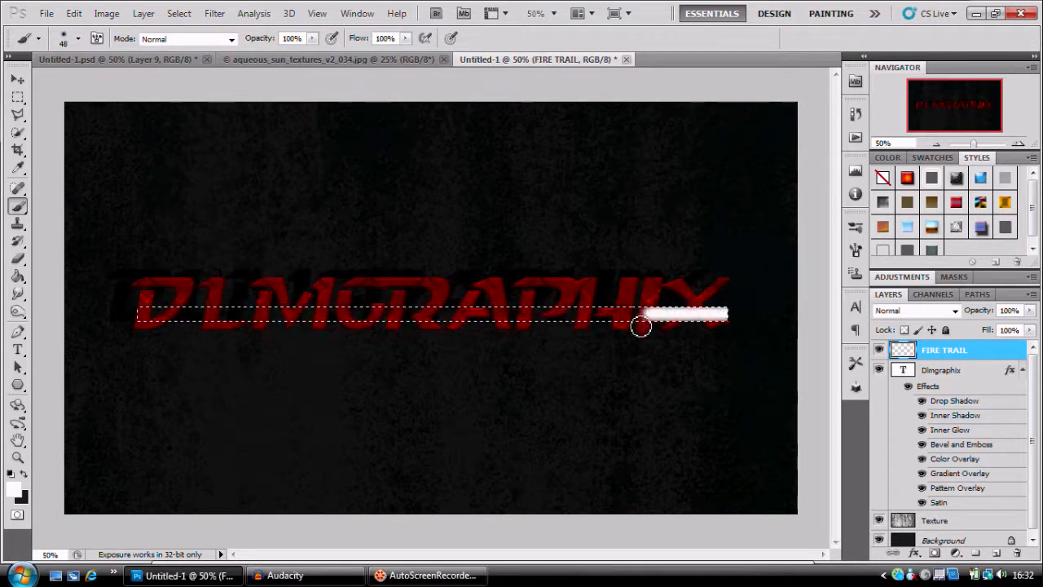
left_click_drag(640, 326, 435, 329)
left_click_drag(186, 318, 112, 317)
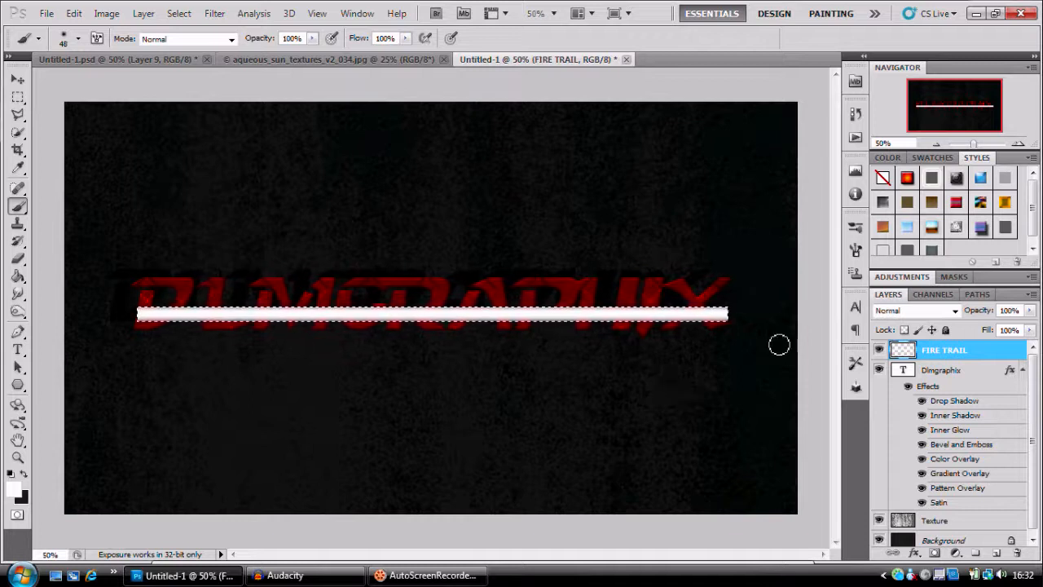
key("ctrl+d")
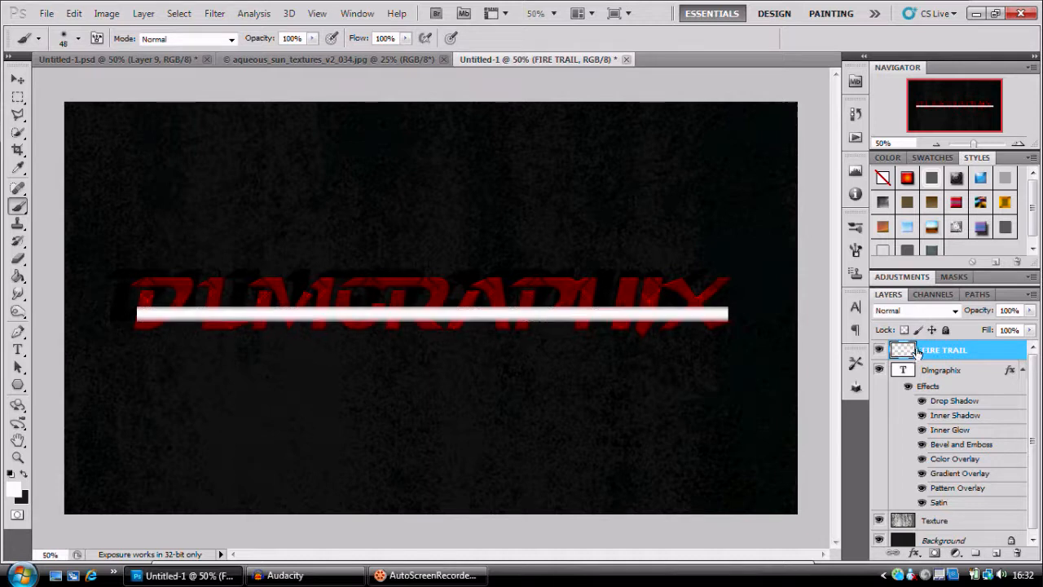
Step: Add a layer mask to the FIRE TRAIL layer and ready the Gradient tool with a radial black-to-white gradient, Reverse off
left_click(936, 554)
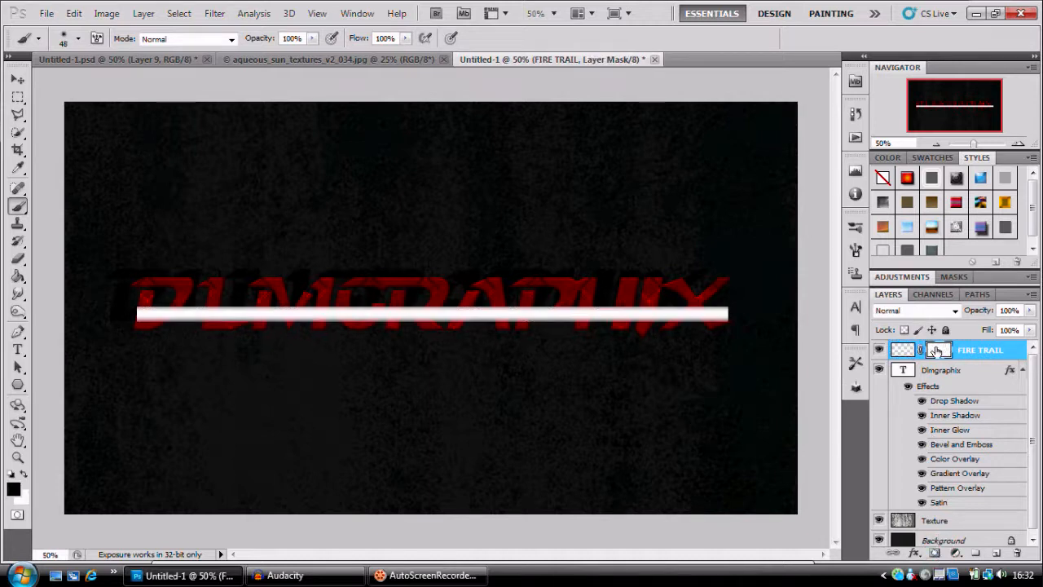
left_click(18, 276)
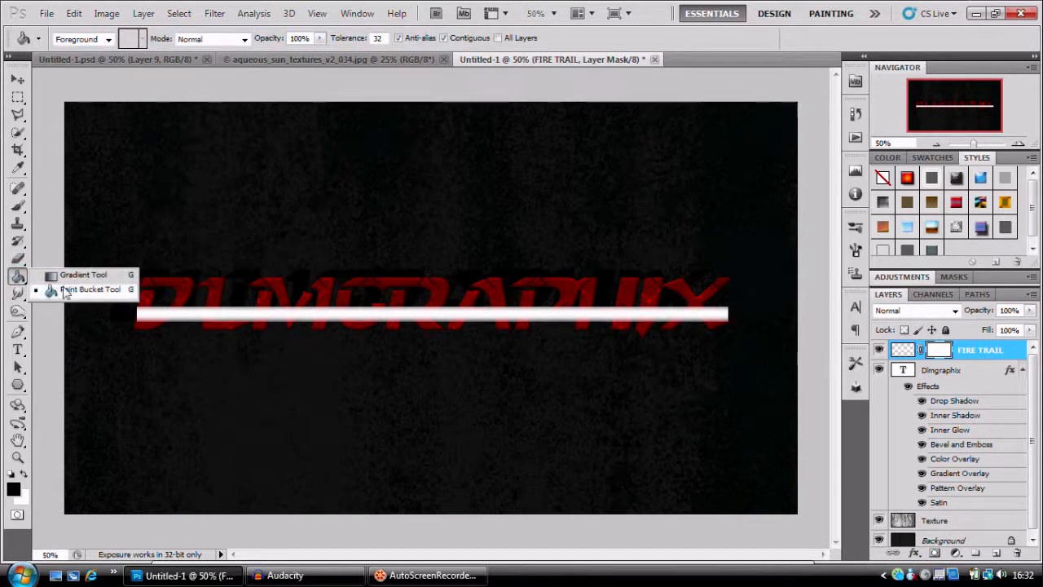
left_click(49, 276)
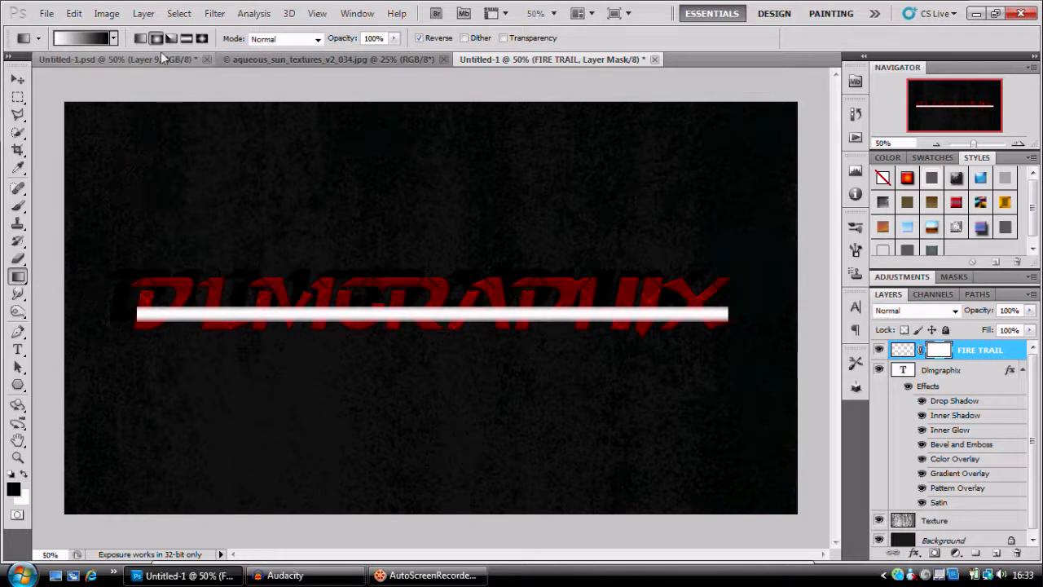
left_click(113, 39)
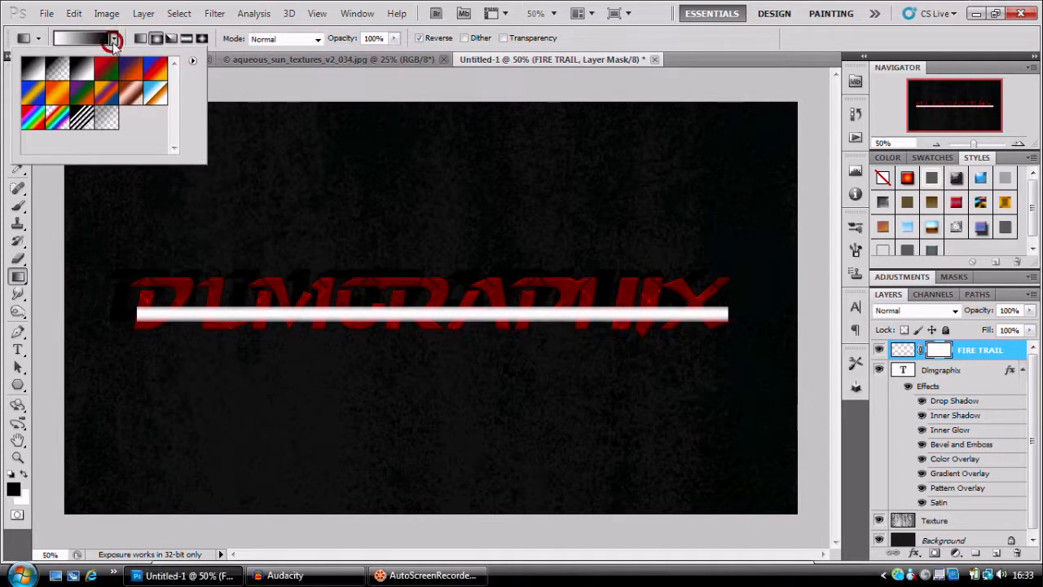
left_click(113, 39)
left_click(420, 38)
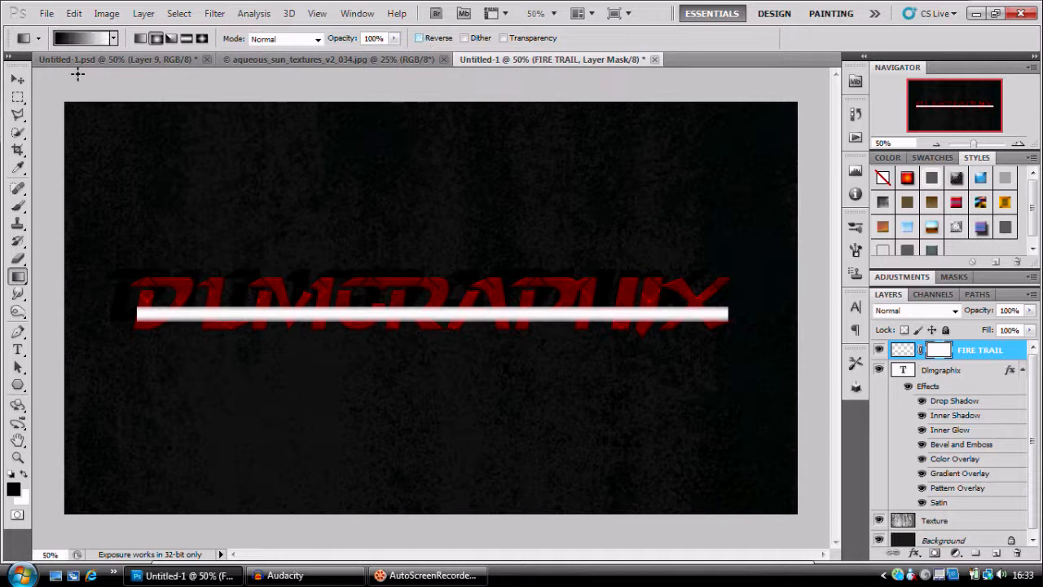
key("z")
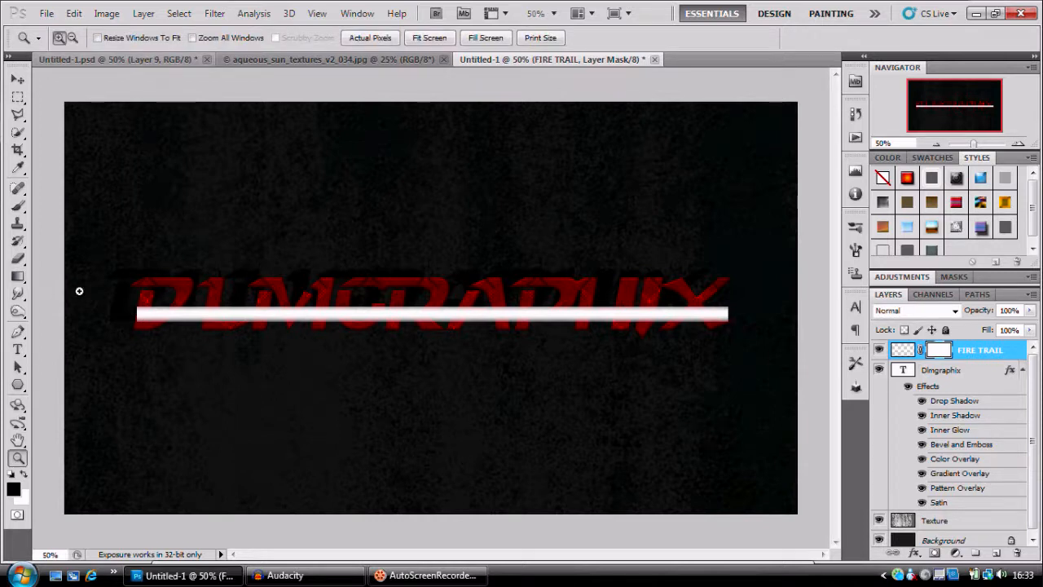
key("g")
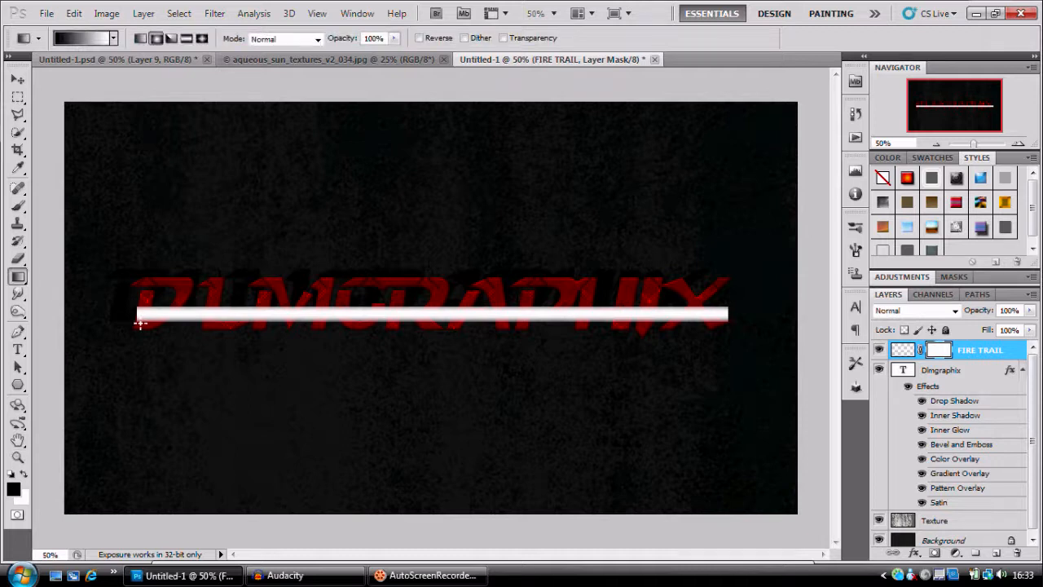
Step: Draw the gradient on the FIRE TRAIL mask from just before the strip's left end towards the title's H, fading the strip out leftwards
left_click_drag(107, 314, 471, 314)
left_click_drag(541, 315, 542, 316)
left_click_drag(107, 314, 629, 314)
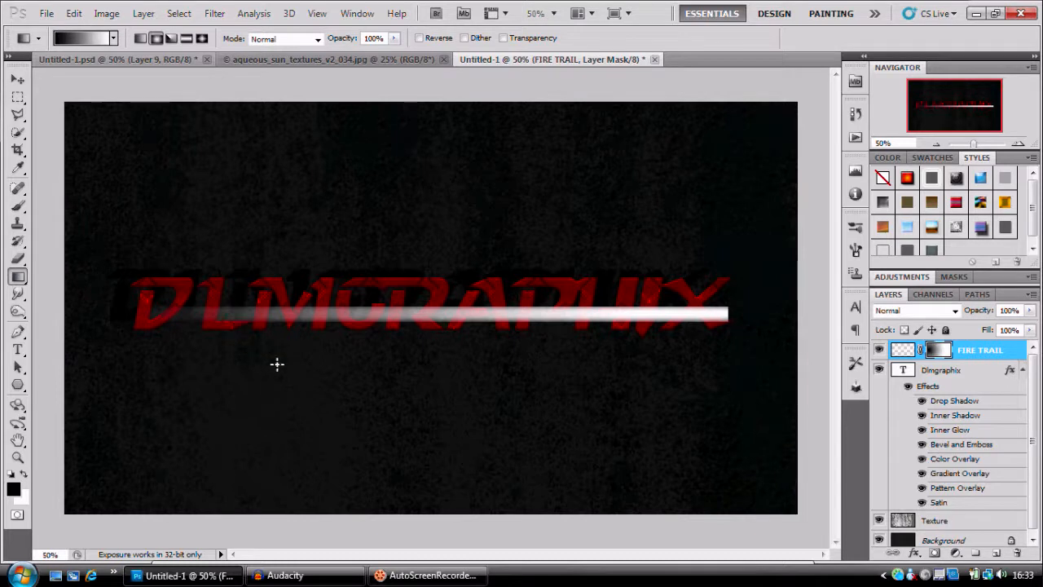
Step: Move the FIRE TRAIL strip down and slightly left so that it sits just below the title
left_click(902, 350)
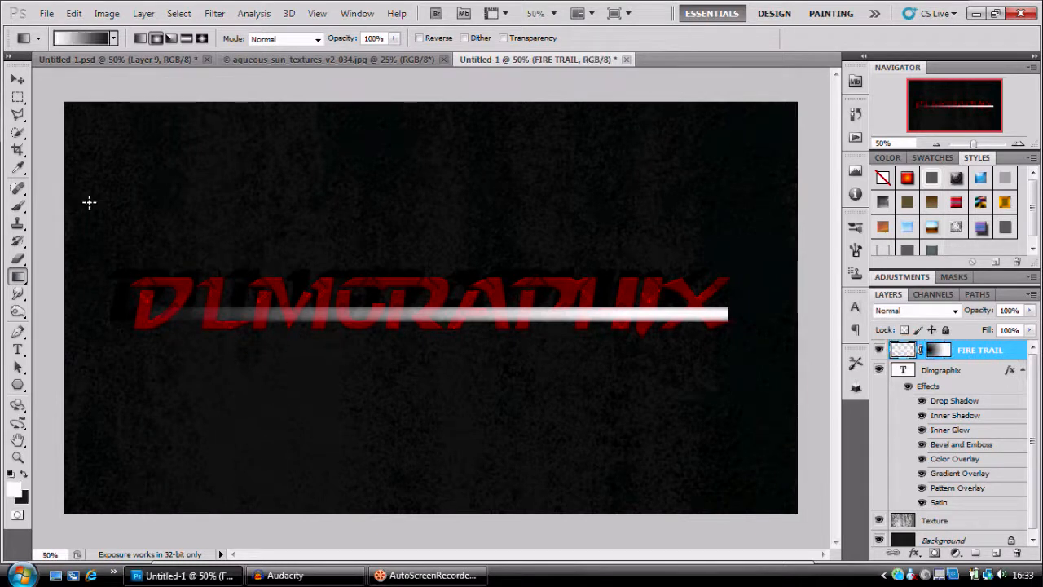
left_click(17, 79)
left_click_drag(324, 326, 327, 378)
left_click_drag(711, 371, 690, 374)
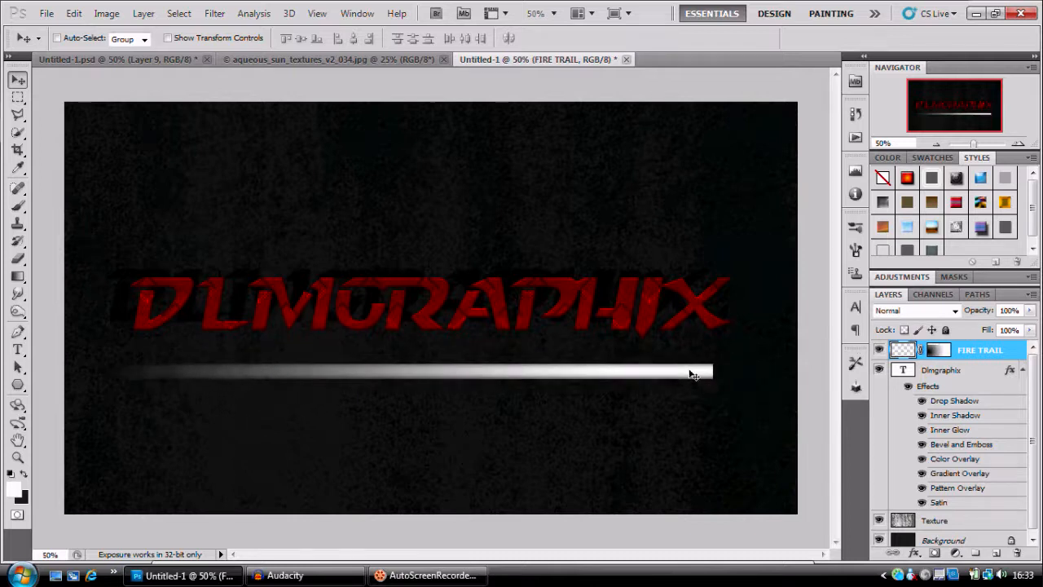
Step: Create a new layer above FIRE TRAIL and name it Fire Ball
left_click(996, 553)
double_click(935, 352)
type("Fire Ball")
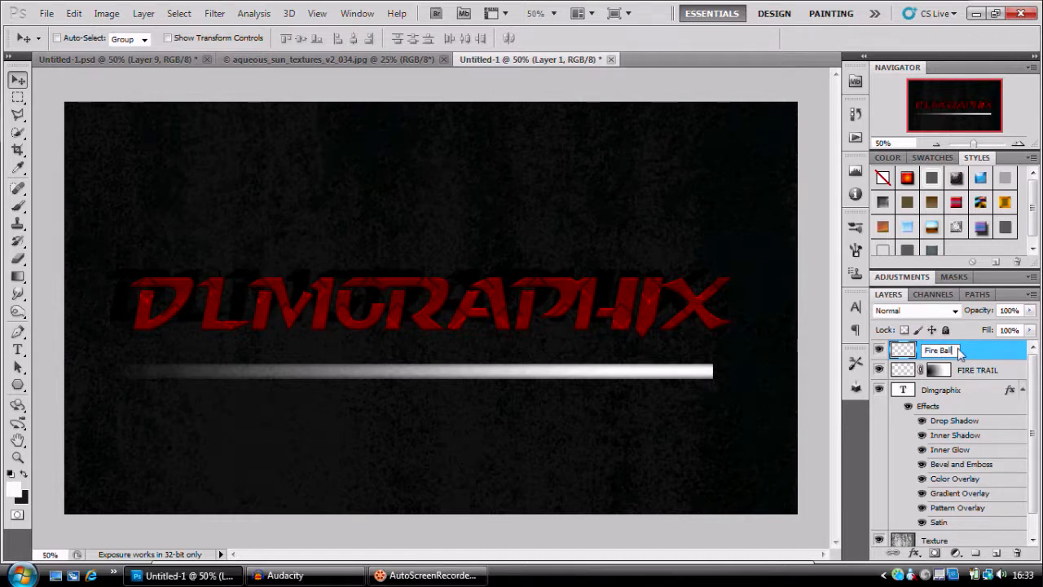
left_click(963, 349)
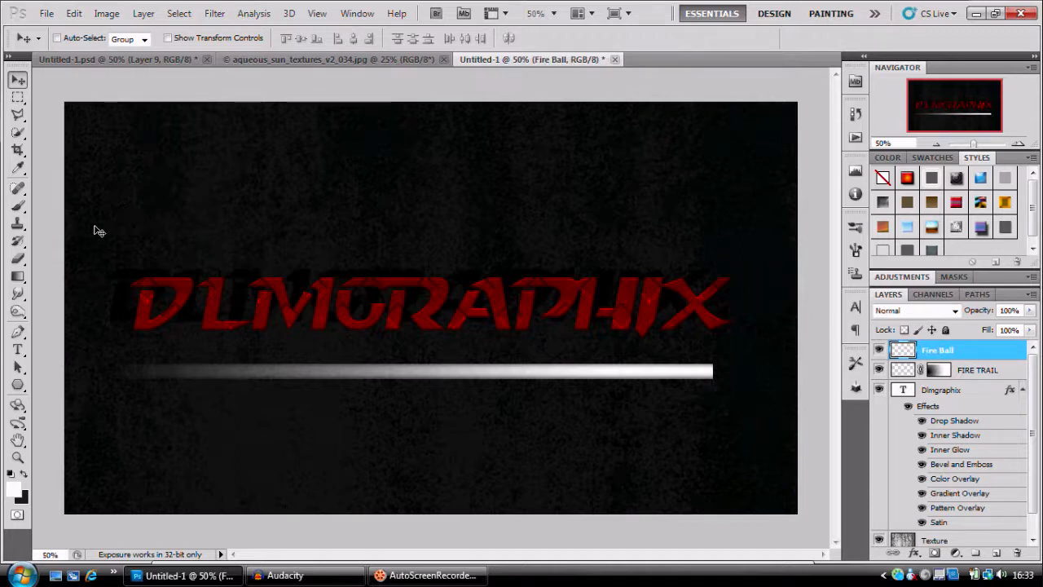
Step: Set the soft round brush to 73 px and stamp a white glow over the strip's right end on the Fire Ball layer
left_click(17, 205)
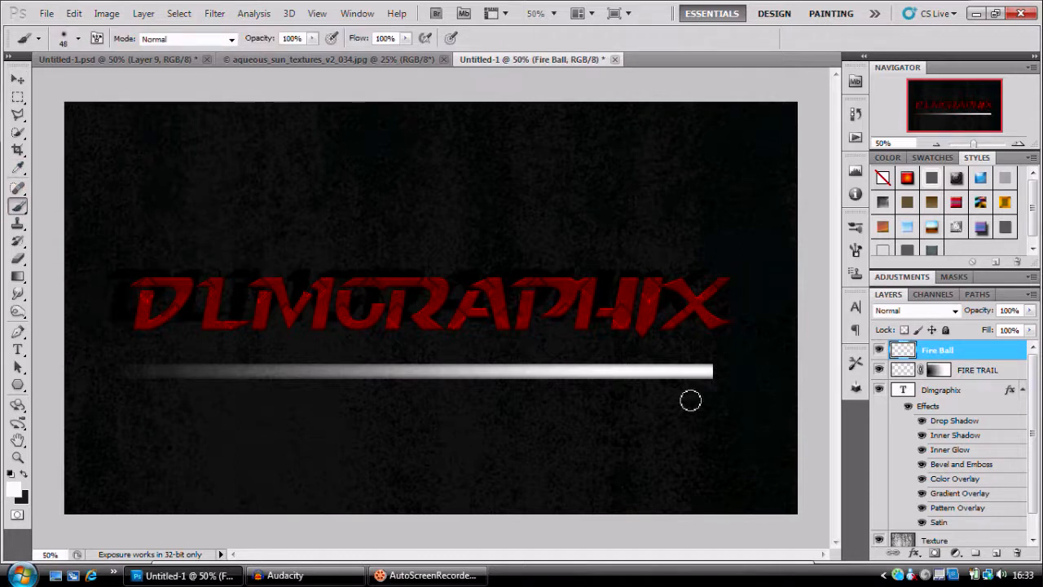
right_click(717, 371)
left_click_drag(766, 401, 780, 400)
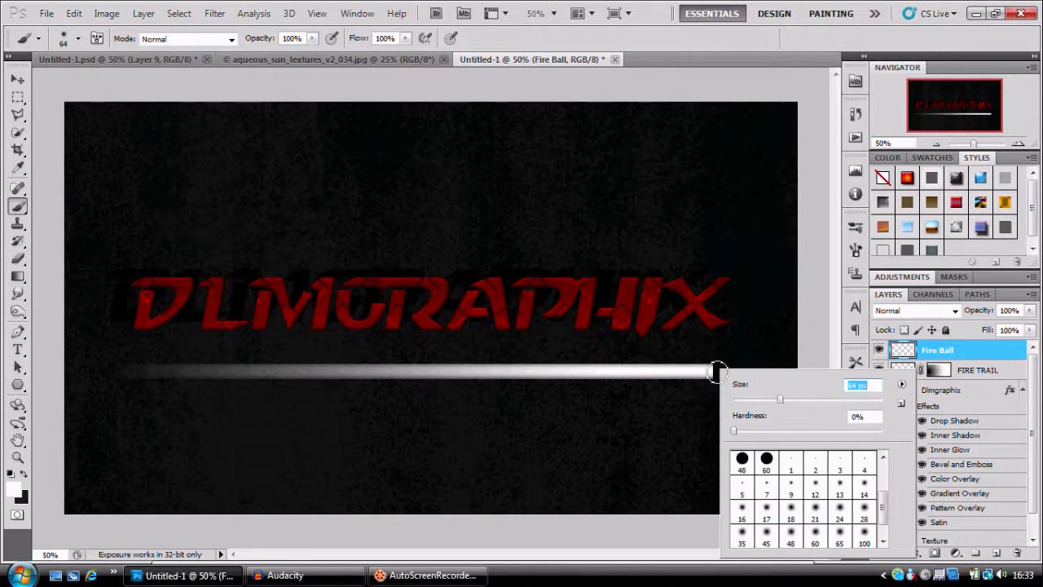
left_click_drag(780, 400, 786, 399)
left_click(713, 370)
left_click(715, 370)
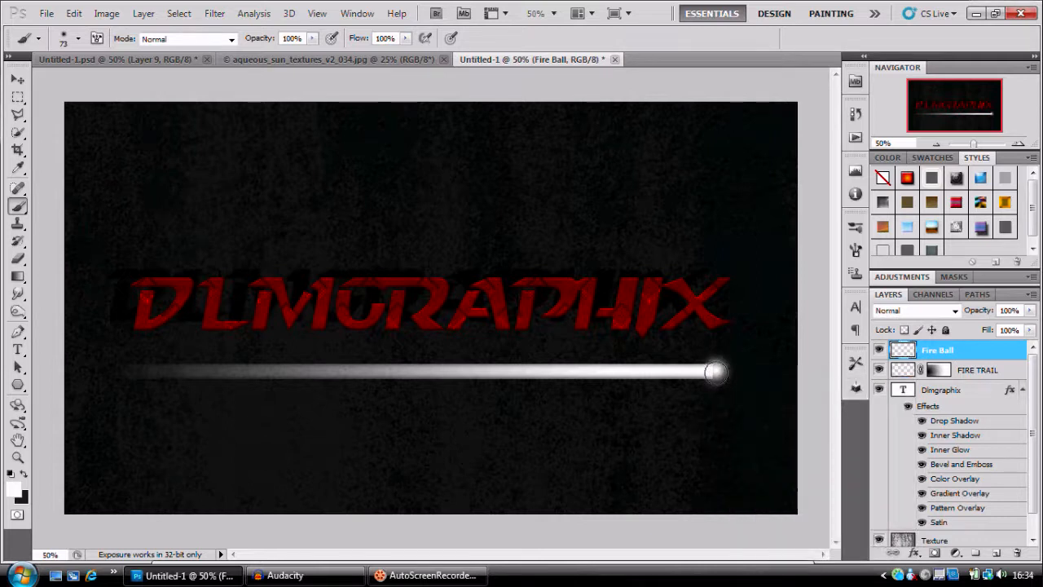
Step: Set the brush hardness to 100% and stamp a solid white ball over the glow at the strip's right end
right_click(713, 371)
left_click(739, 427)
left_click_drag(829, 428, 909, 437)
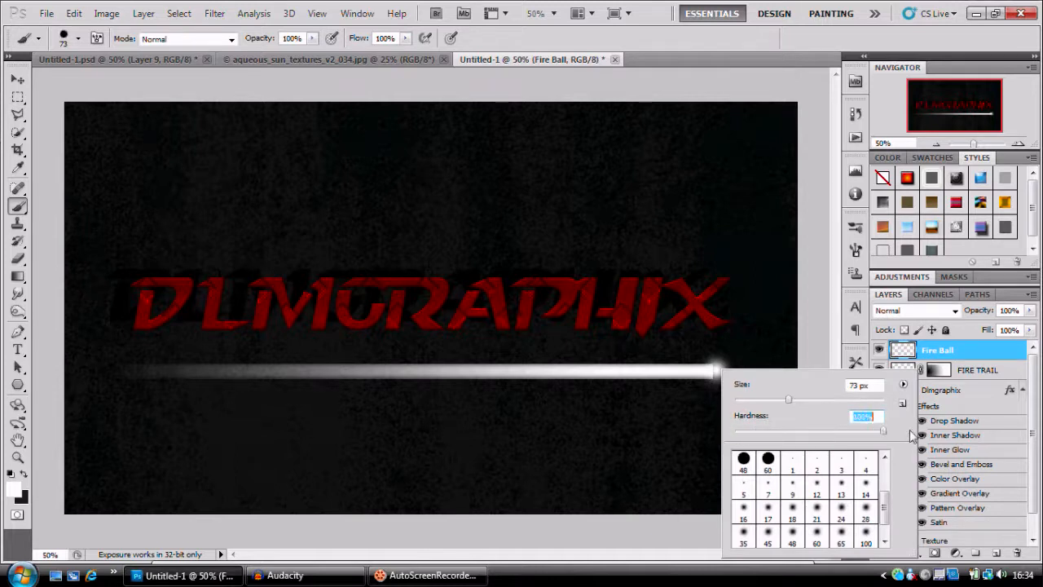
left_click(711, 369)
left_click(713, 371)
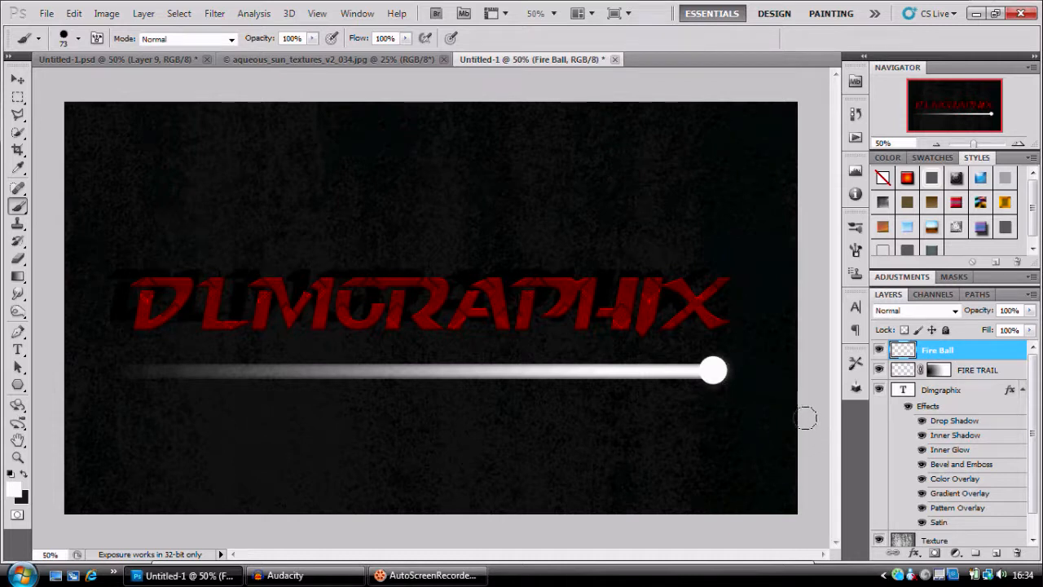
Step: Apply a Gaussian Blur with a radius of about 5 pixels to the Fire Ball layer
left_click(217, 14)
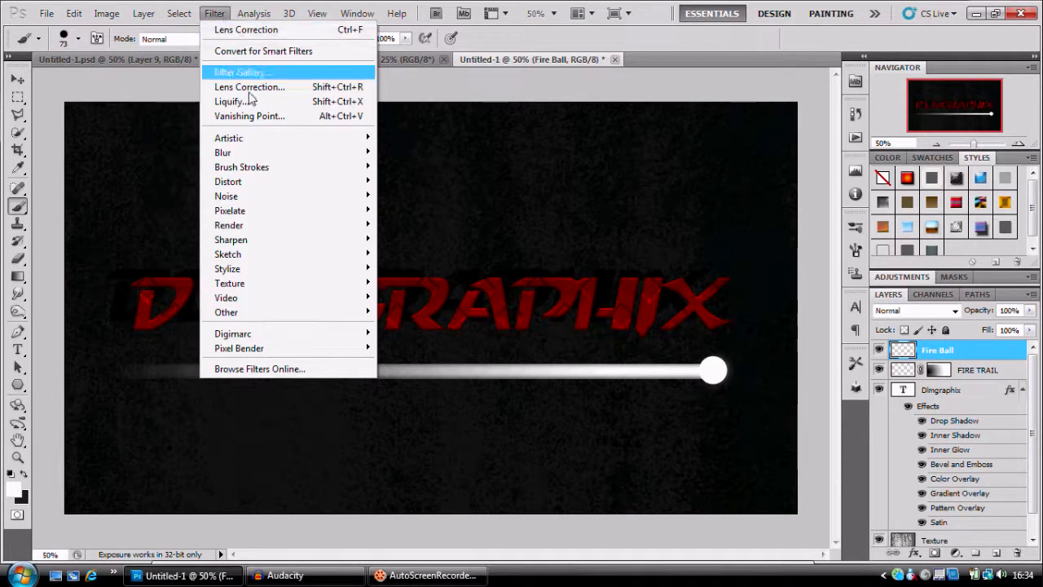
mouse_move(277, 152)
left_click(459, 212)
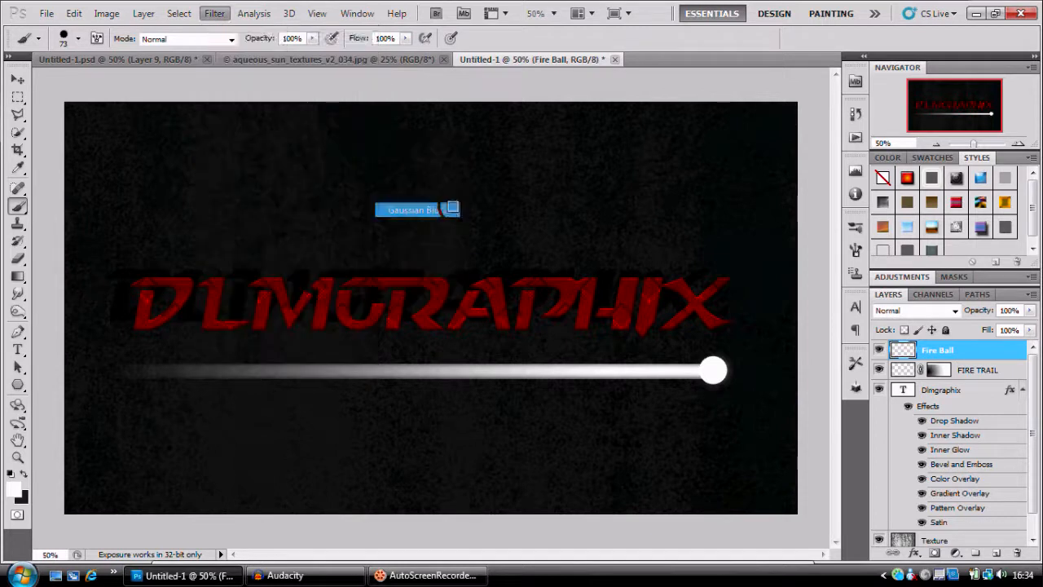
left_click_drag(798, 177, 527, 179)
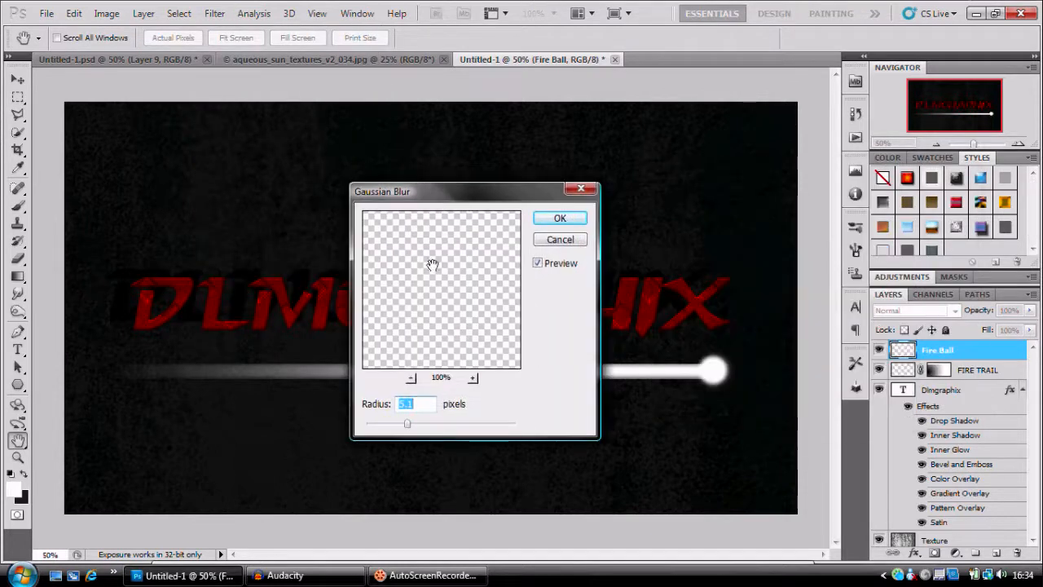
left_click_drag(405, 424, 405, 428)
left_click(544, 222)
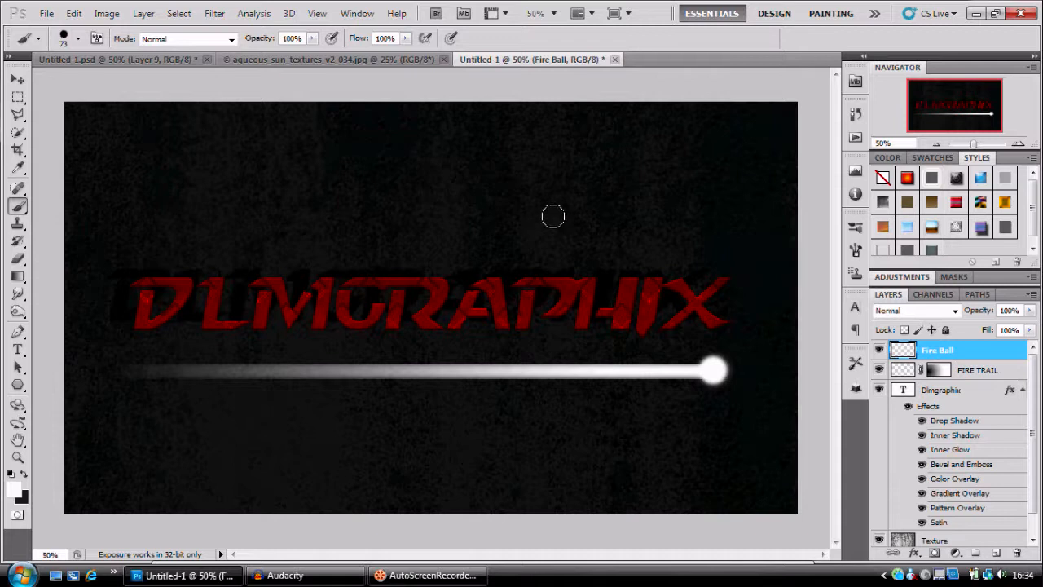
Step: Smudge the white ball leftwards along the trail to the canvas edge with the 60 px Smudge tool at 89% strength
left_click(18, 313)
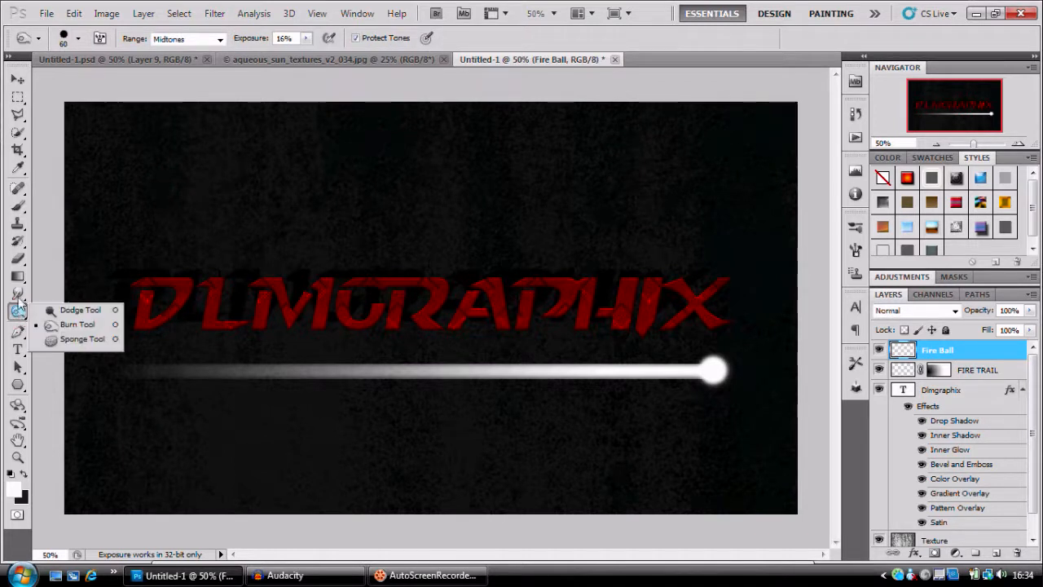
left_click(19, 295)
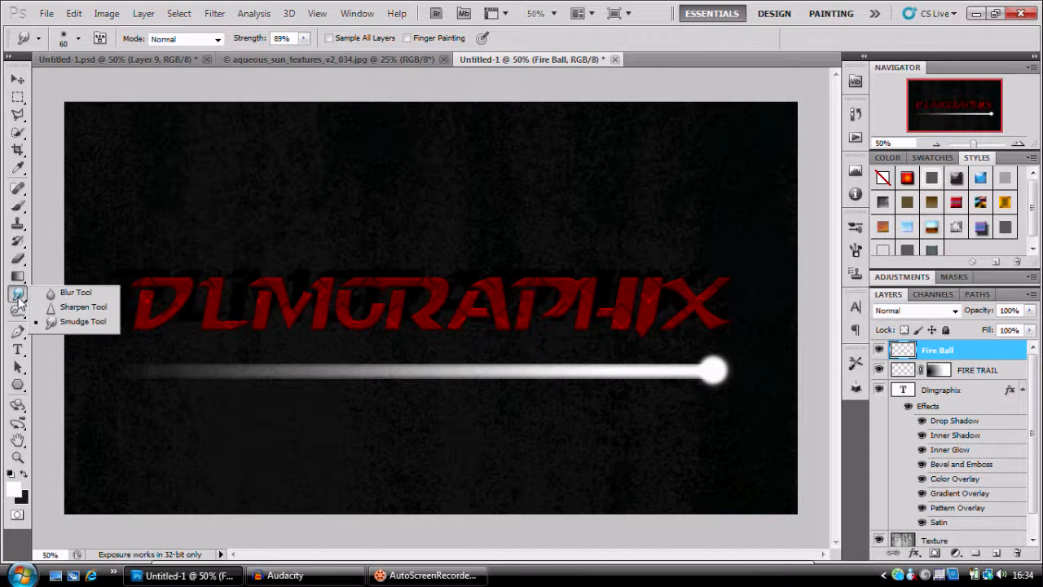
left_click(96, 321)
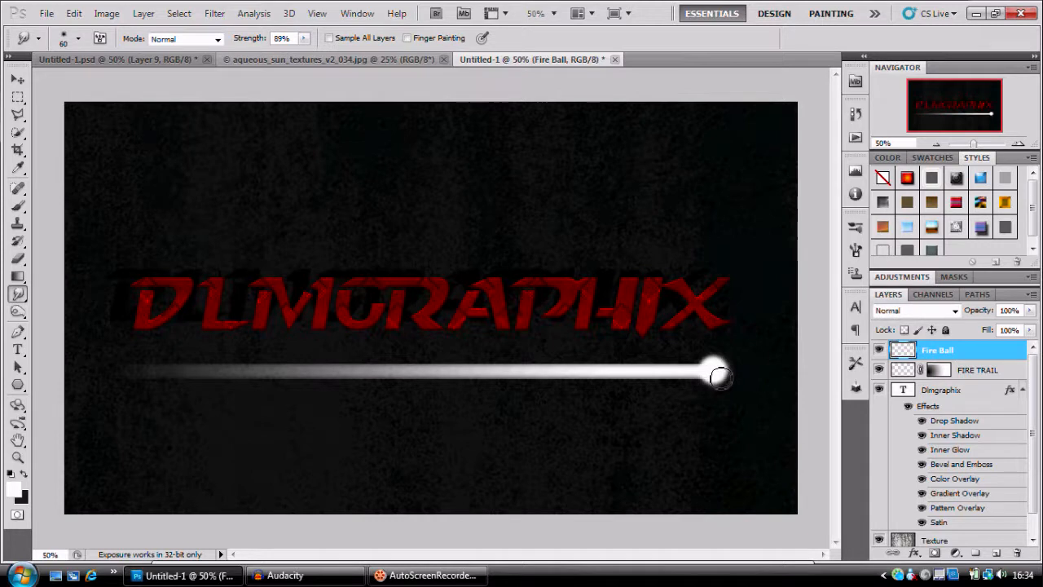
left_click_drag(715, 371, 208, 378)
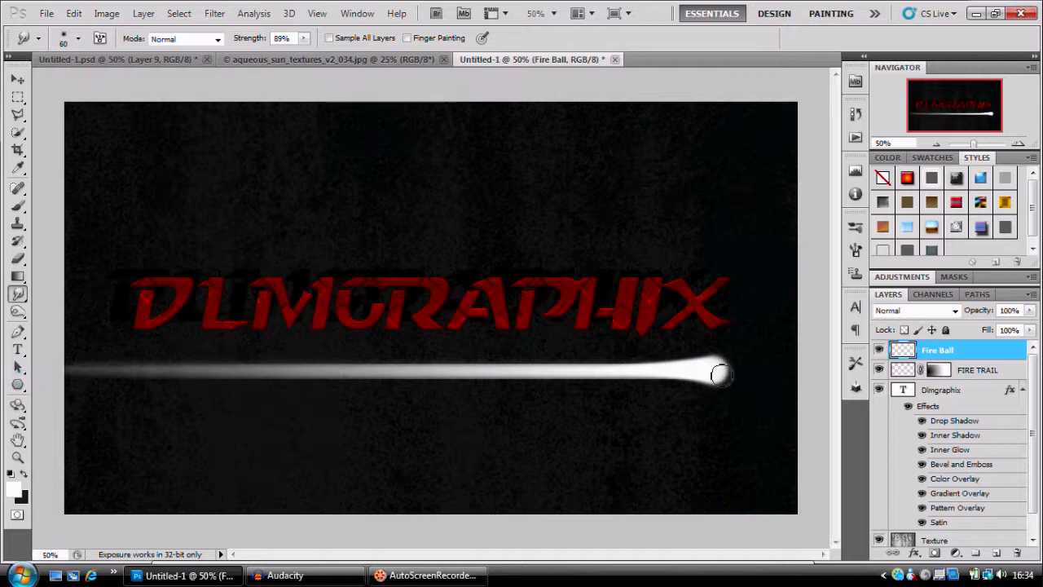
mouse_move(710, 372)
left_mouse_down()
mouse_move(624, 379)
mouse_move(481, 363)
mouse_move(65, 370)
left_mouse_up()
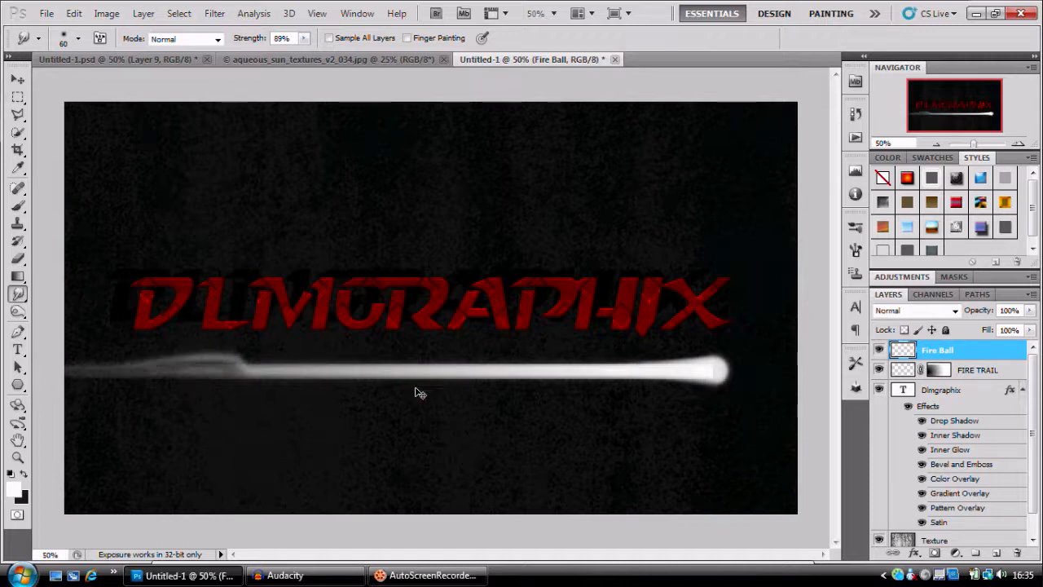
left_click_drag(717, 372, 63, 380)
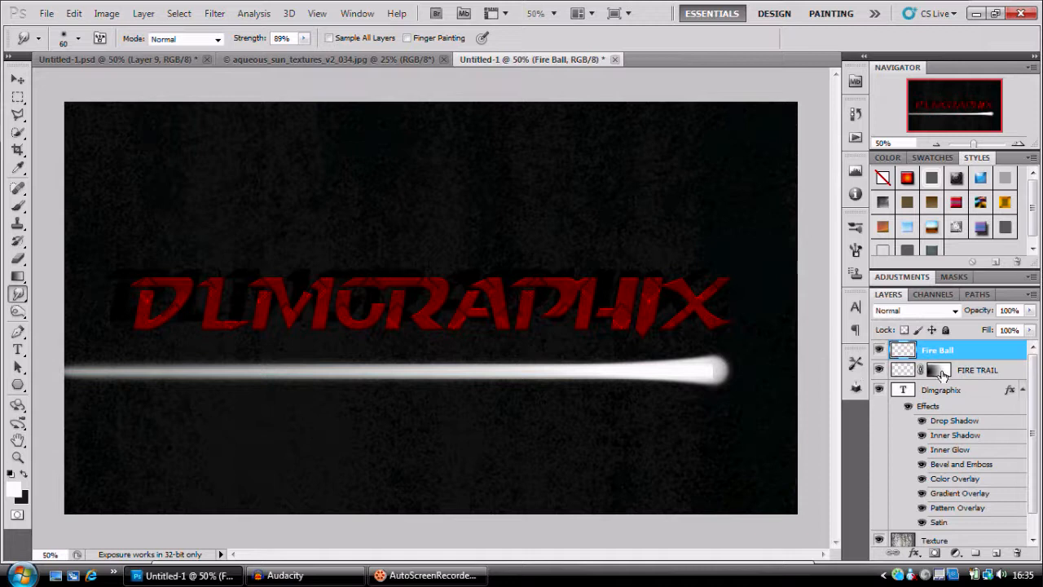
Step: On the FIRE TRAIL mask, blend away the strip's hard right end with a soft 37 px black brush at 62% opacity
left_click(938, 371)
key("x")
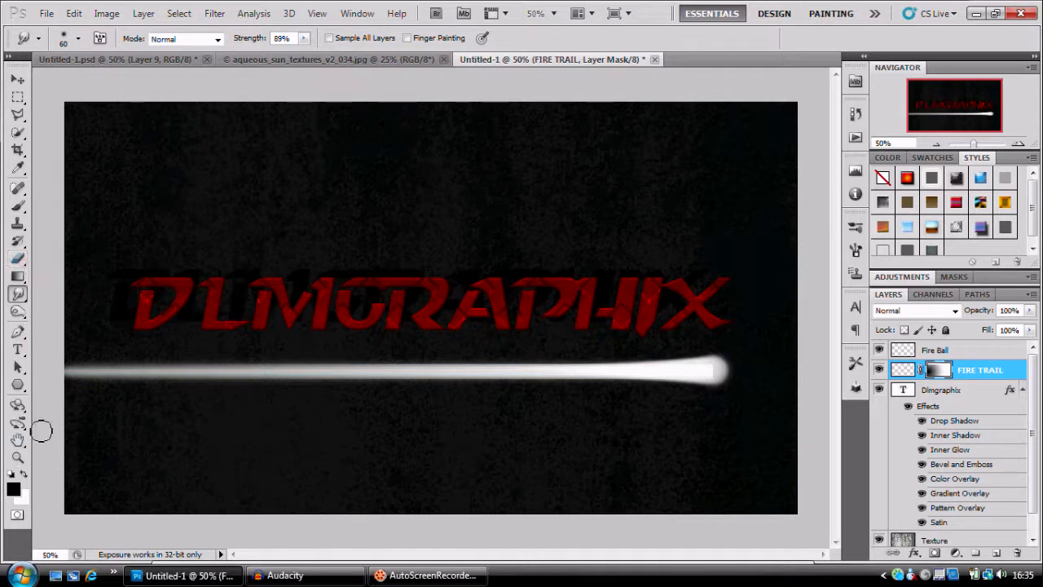
left_click(18, 206)
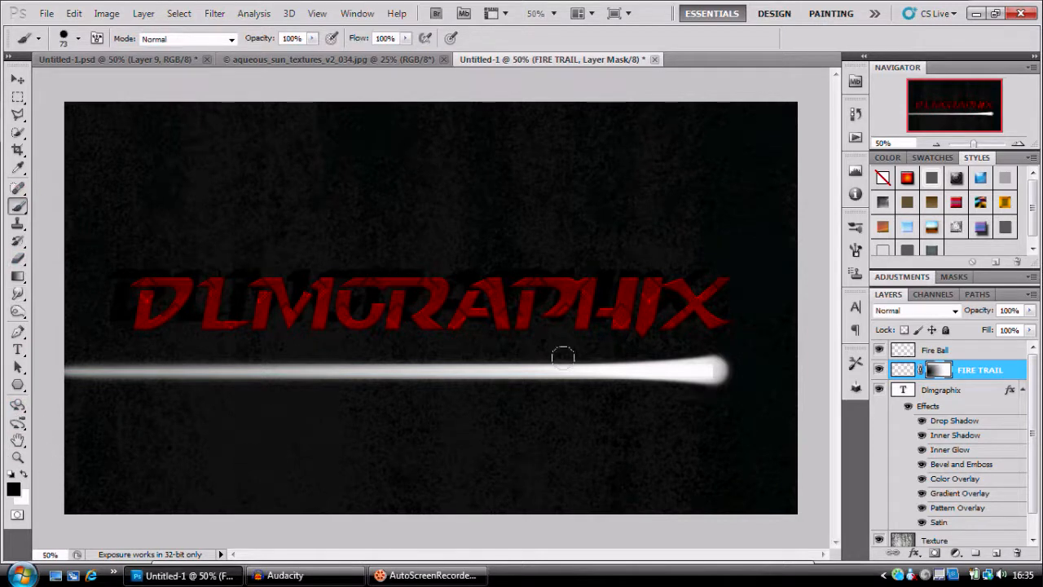
right_click(670, 366)
mouse_move(736, 404)
left_mouse_down()
mouse_move(748, 402)
mouse_move(722, 399)
left_mouse_up()
left_click_drag(844, 428, 695, 428)
left_click(255, 38)
left_click_drag(236, 40, 246, 40)
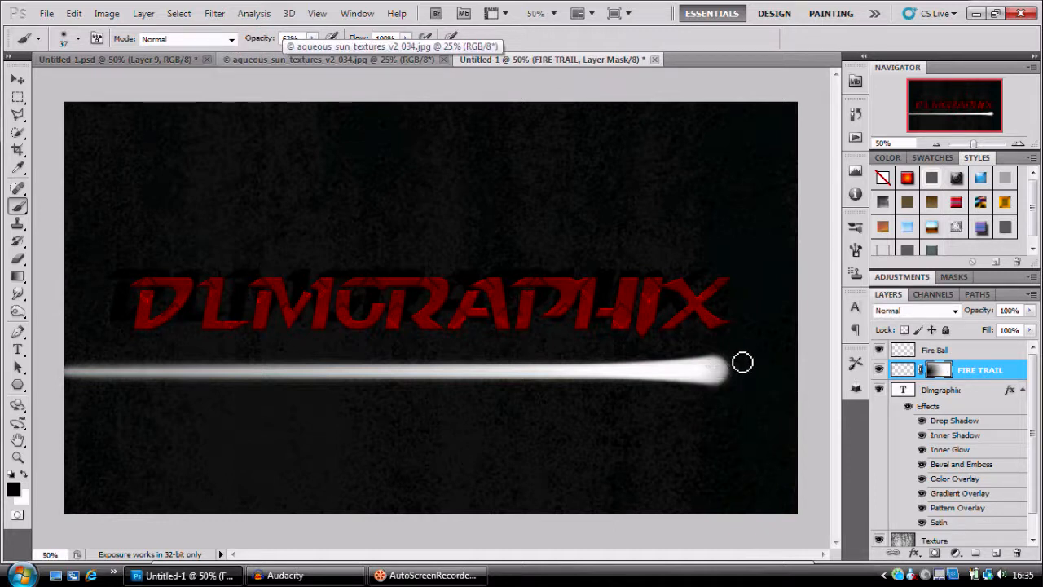
Step: Add a layer mask to the Fire Ball layer
left_click(934, 348)
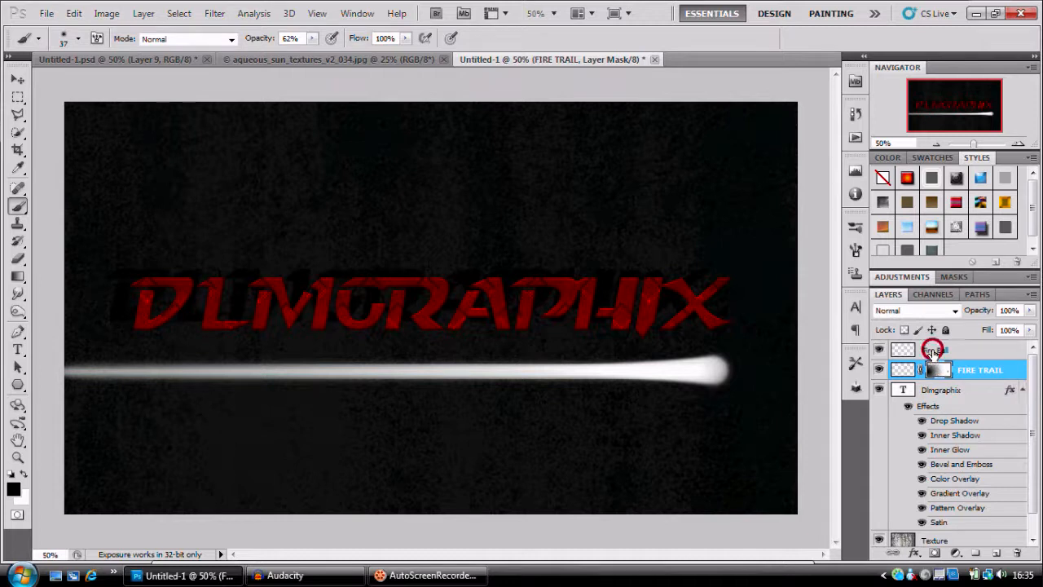
left_click(934, 554)
key("x")
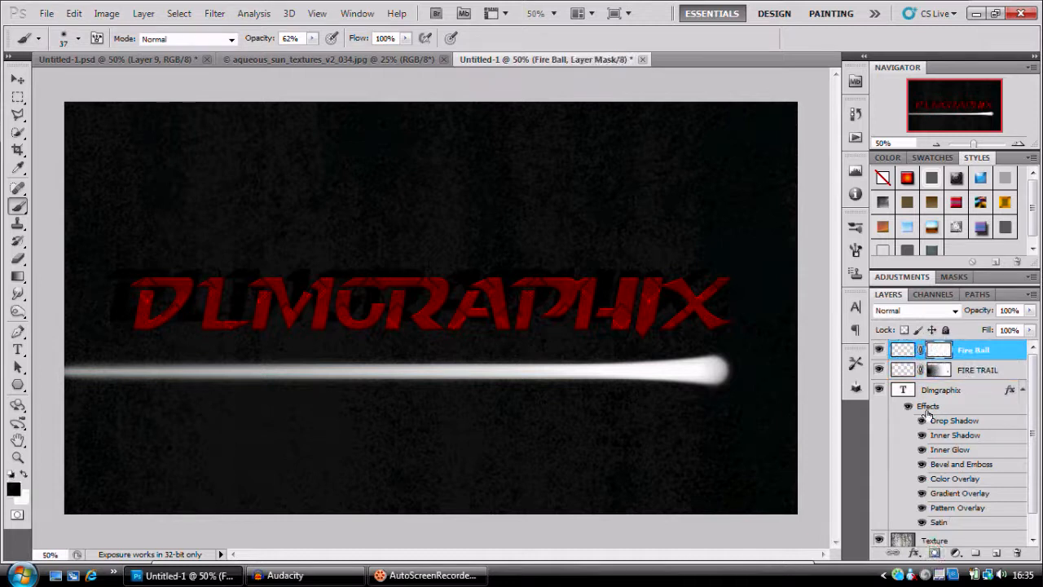
Step: Draw a gradient with Reverse on across the Fire Ball mask, from the trail's left end to about the middle of the canvas
left_click(18, 276)
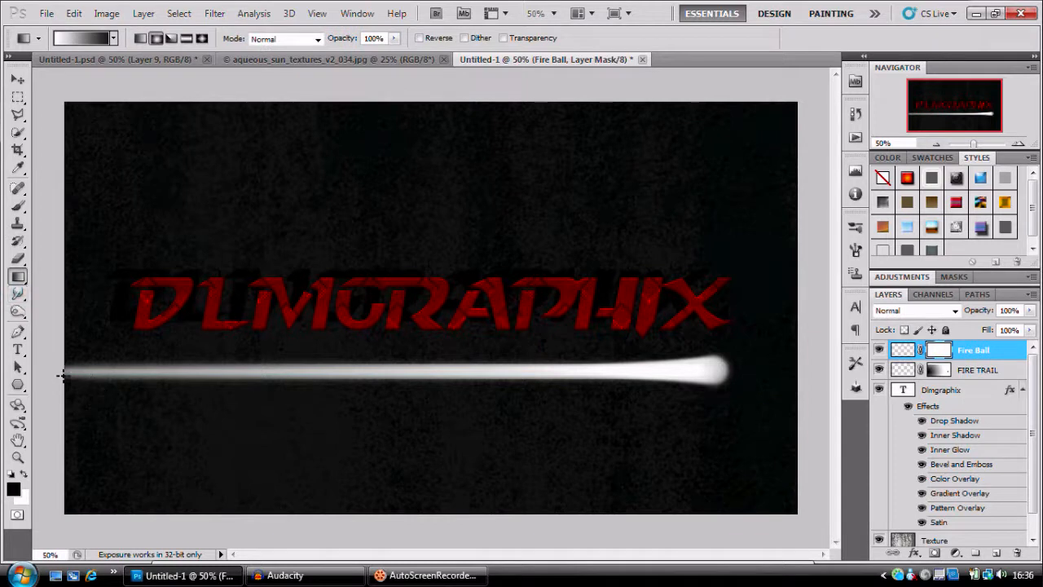
left_click(419, 38)
left_click_drag(56, 378, 260, 384)
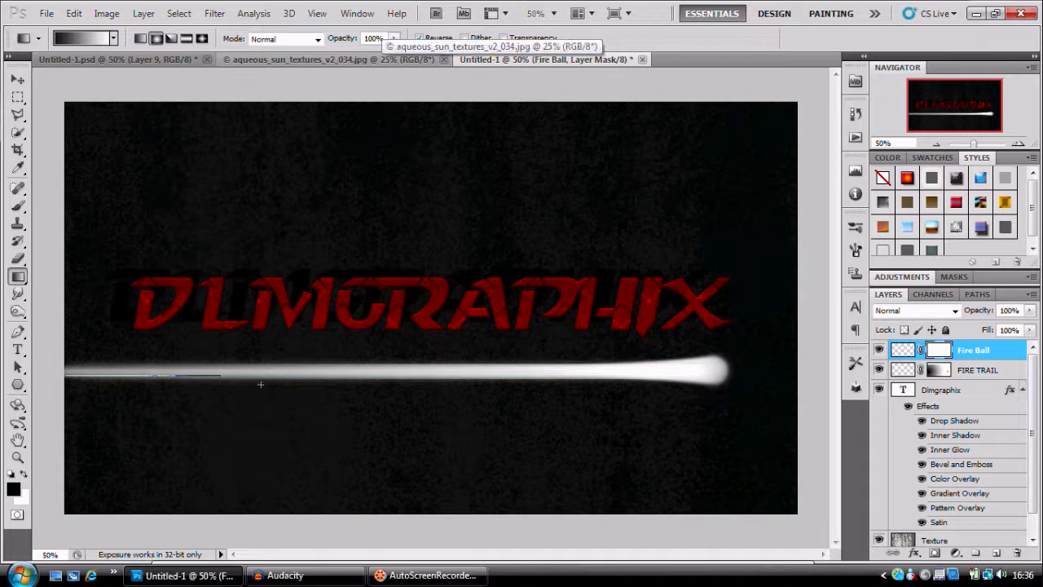
left_click_drag(454, 392, 461, 395)
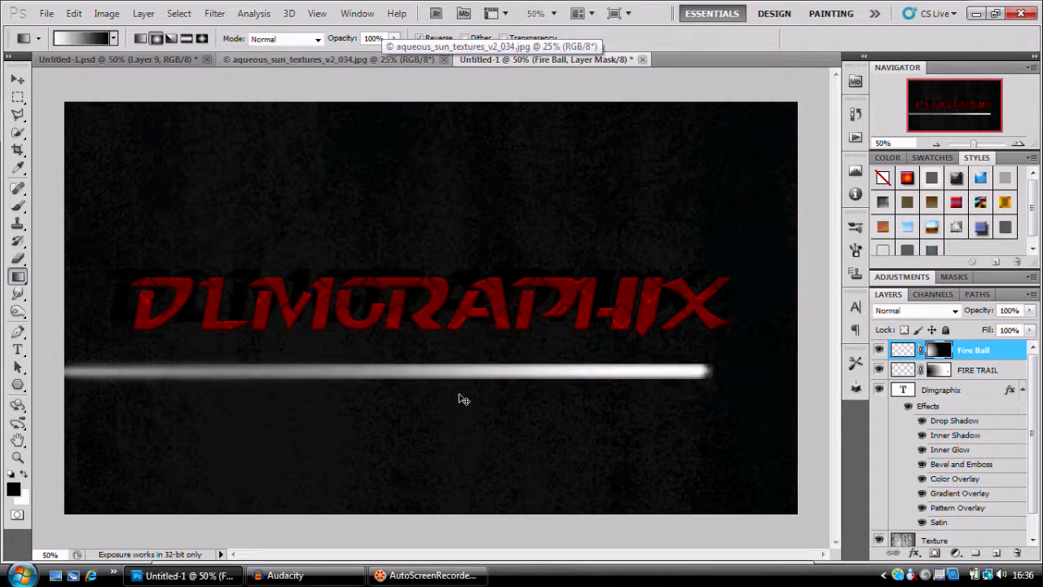
Step: Undo the last mask gradient and redraw it with Reverse off, from the trail's left end to about the middle of the canvas
key("ctrl+z")
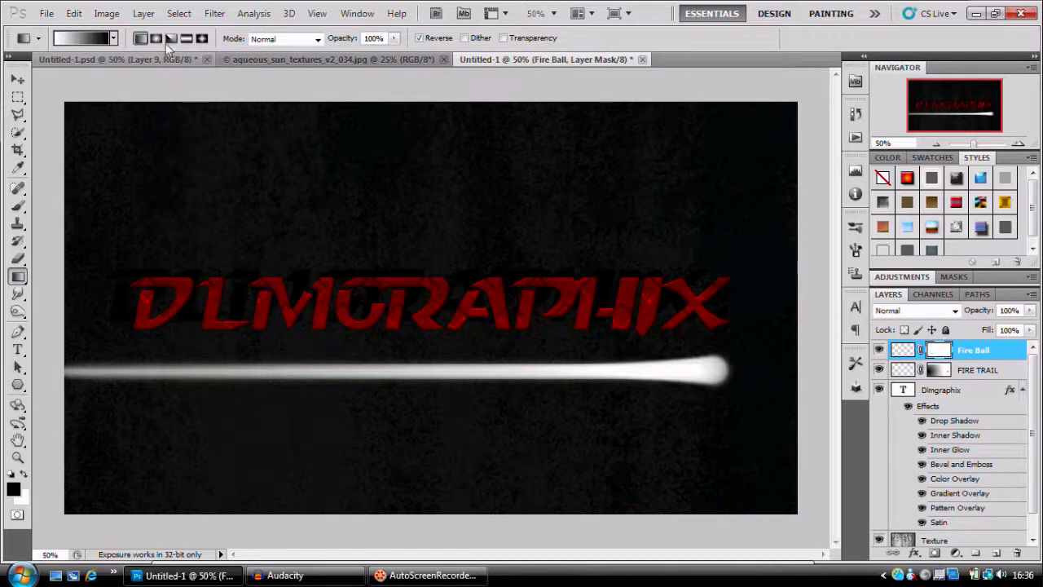
left_click(421, 39)
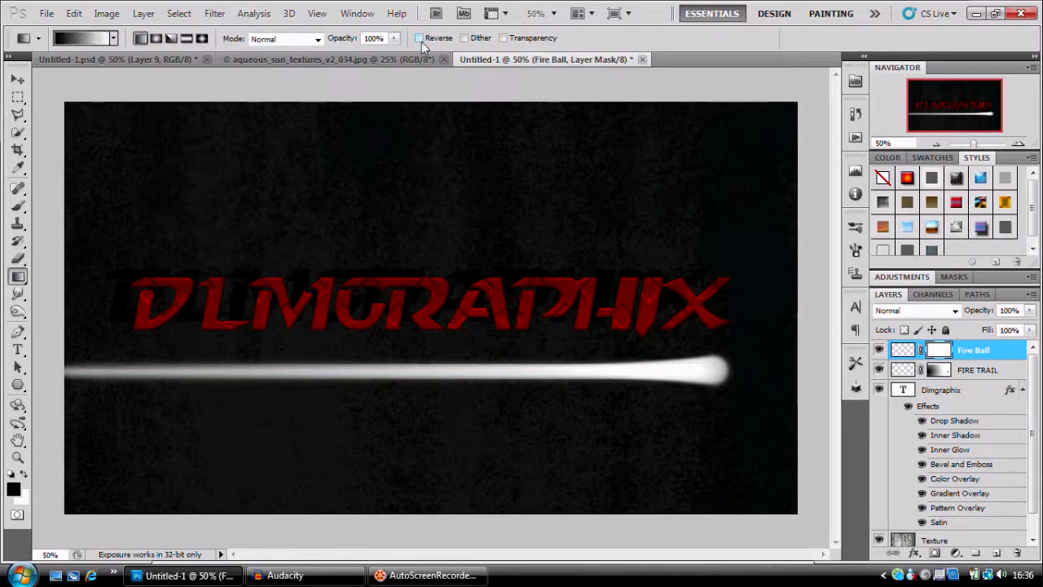
left_click_drag(66, 373, 440, 376)
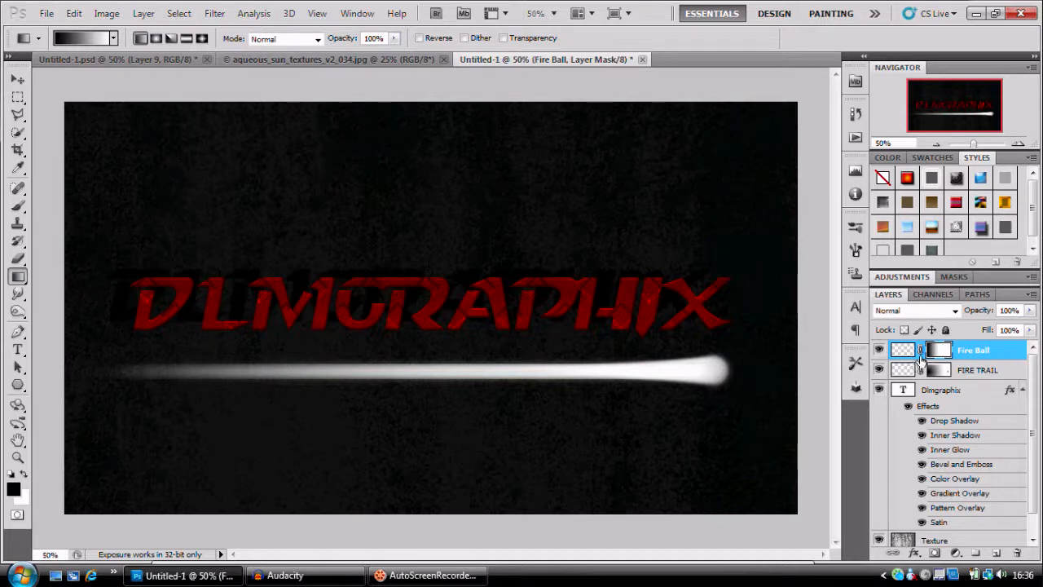
Step: Add an Outer Glow effect to the Fire Ball layer's artwork and open the glow's blend mode choices
left_click(904, 352)
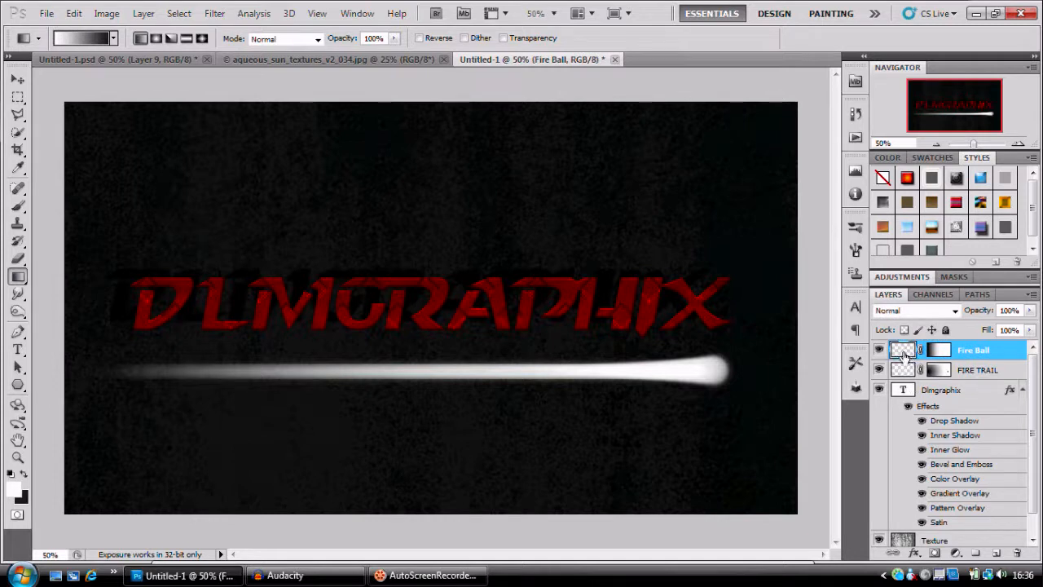
left_click(915, 553)
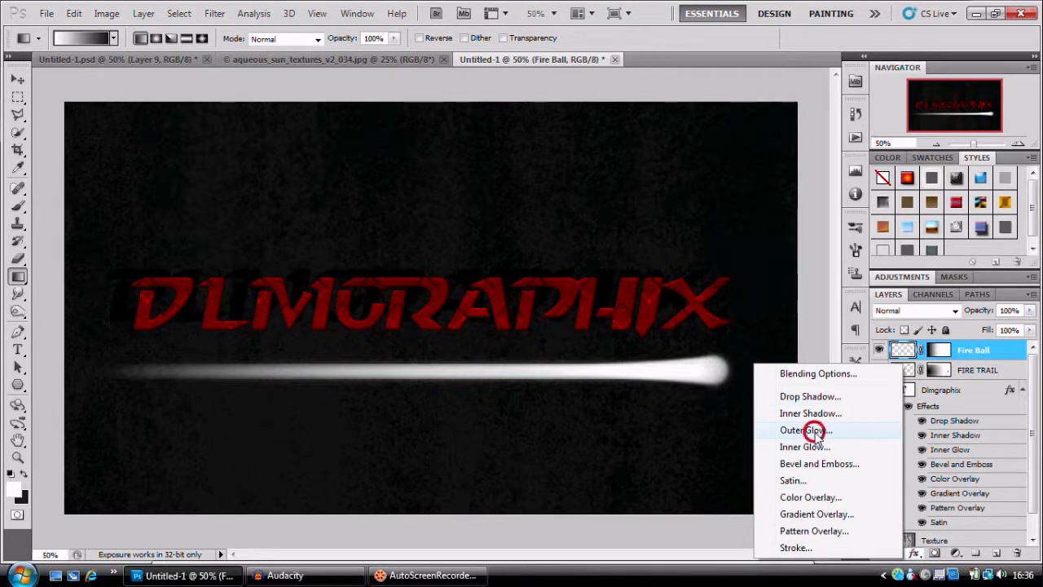
left_click(814, 432)
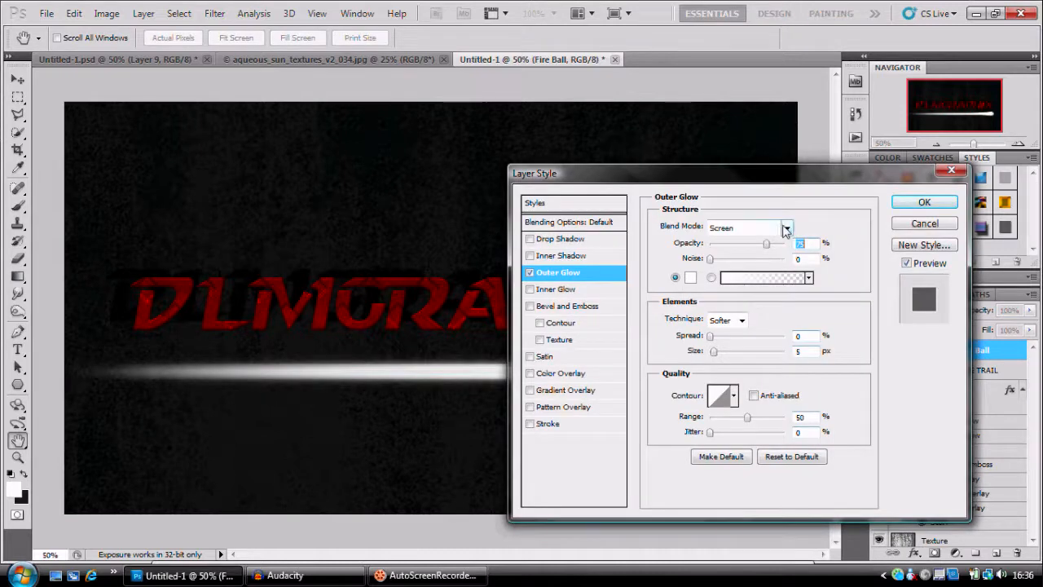
left_click(787, 228)
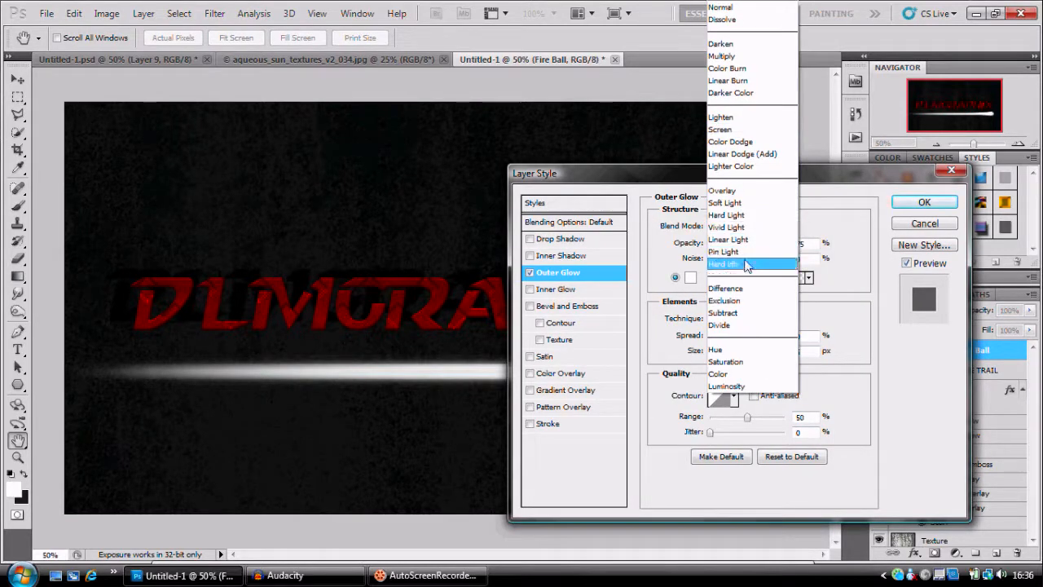